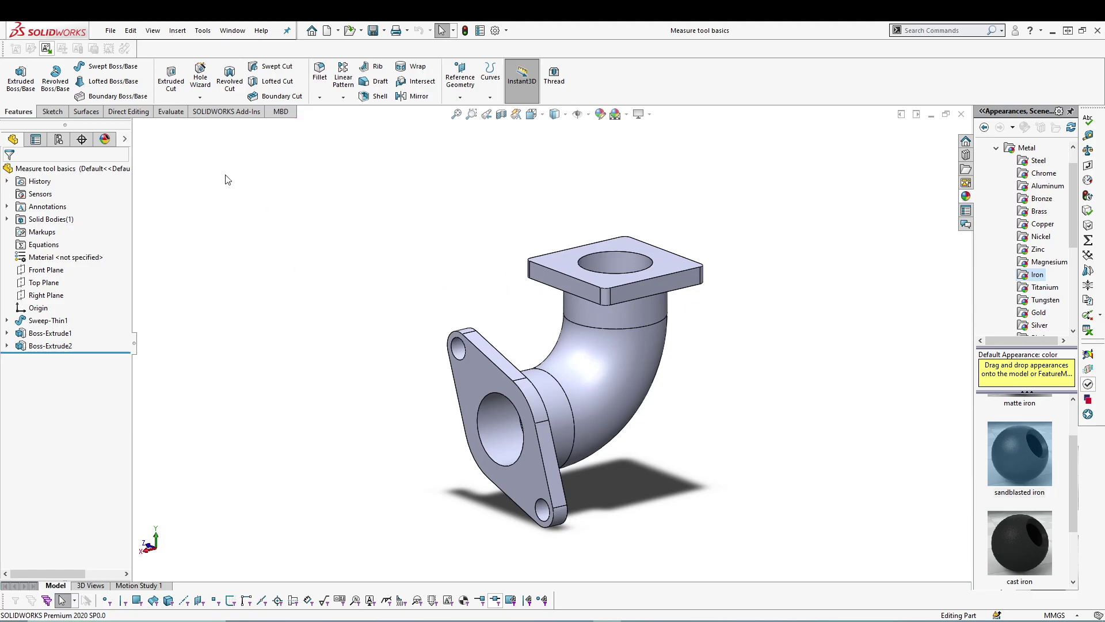
# Step: Show the Evaluate tools, including Measure, for the 'Measure tool basics' pipe elbow
pyautogui.click(171, 111)
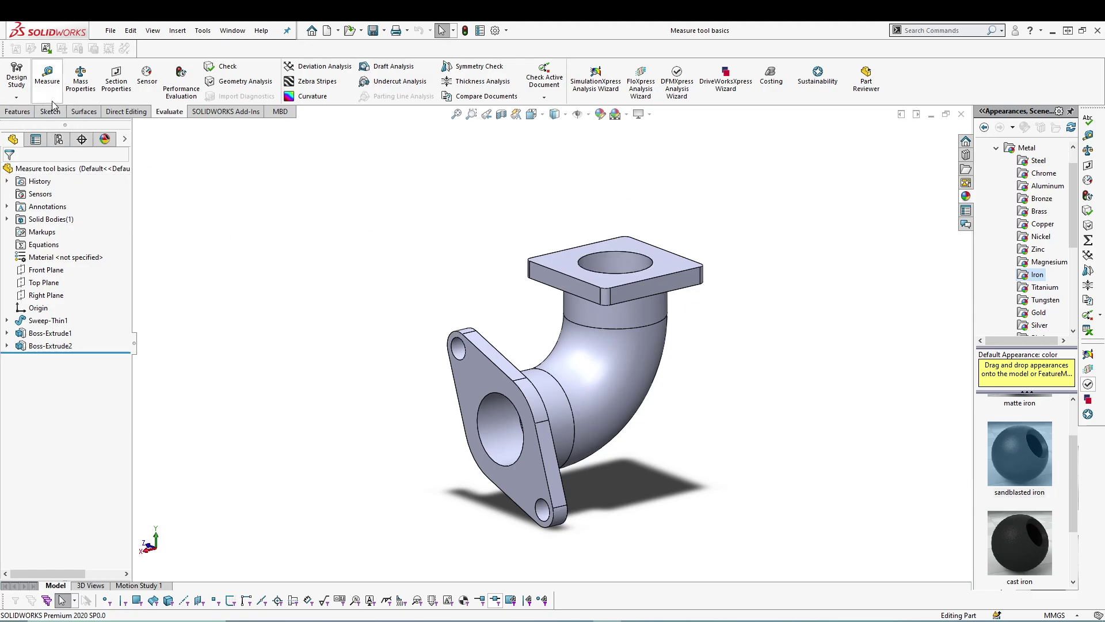
pyautogui.click(19, 111)
pyautogui.click(172, 114)
pyautogui.moveTo(683, 224)
pyautogui.mouseDown(button='middle')
pyautogui.moveTo(498, 219)
pyautogui.moveTo(693, 205)
pyautogui.moveTo(700, 249)
pyautogui.moveTo(708, 217)
pyautogui.moveTo(649, 240)
pyautogui.moveTo(696, 202)
pyautogui.moveTo(690, 209)
pyautogui.mouseUp(button='middle')
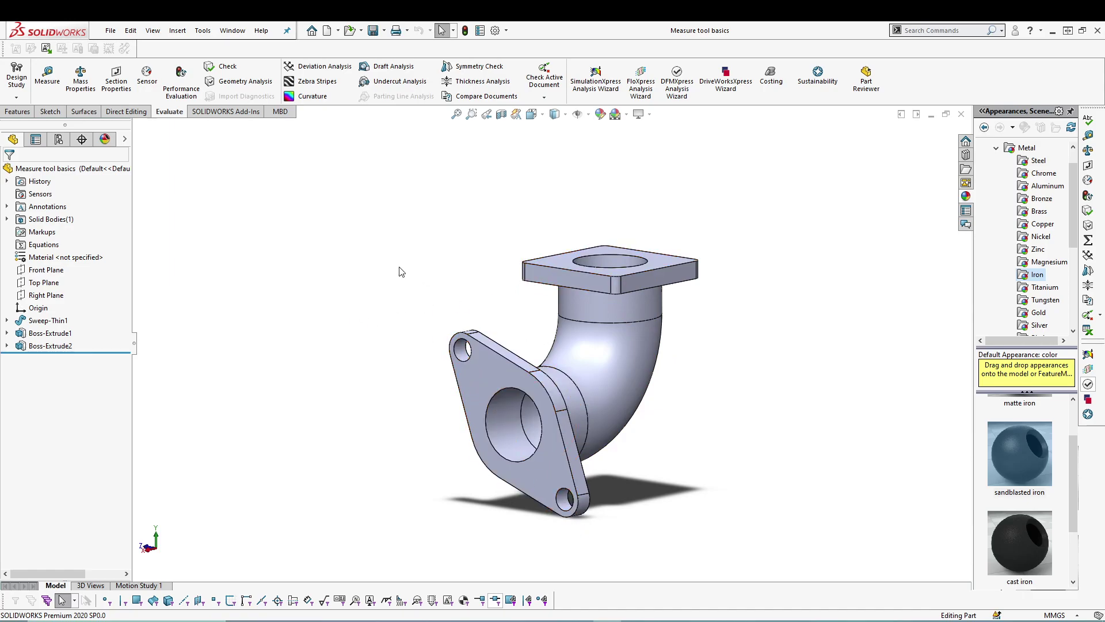
pyautogui.moveTo(400, 267)
pyautogui.mouseDown(button='middle')
pyautogui.moveTo(438, 271)
pyautogui.moveTo(423, 280)
pyautogui.moveTo(461, 271)
pyautogui.moveTo(481, 303)
pyautogui.moveTo(417, 257)
pyautogui.mouseUp(button='middle')
pyautogui.press('Escape')
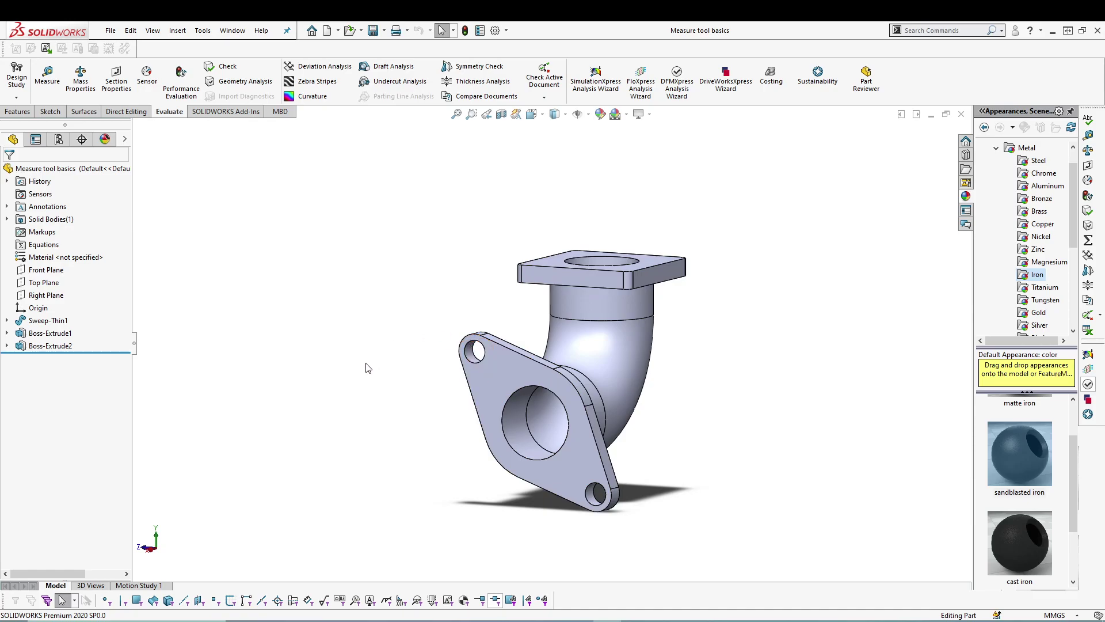
pyautogui.moveTo(358, 337)
pyautogui.mouseDown(button='middle')
pyautogui.moveTo(340, 350)
pyautogui.moveTo(349, 332)
pyautogui.mouseUp(button='middle')
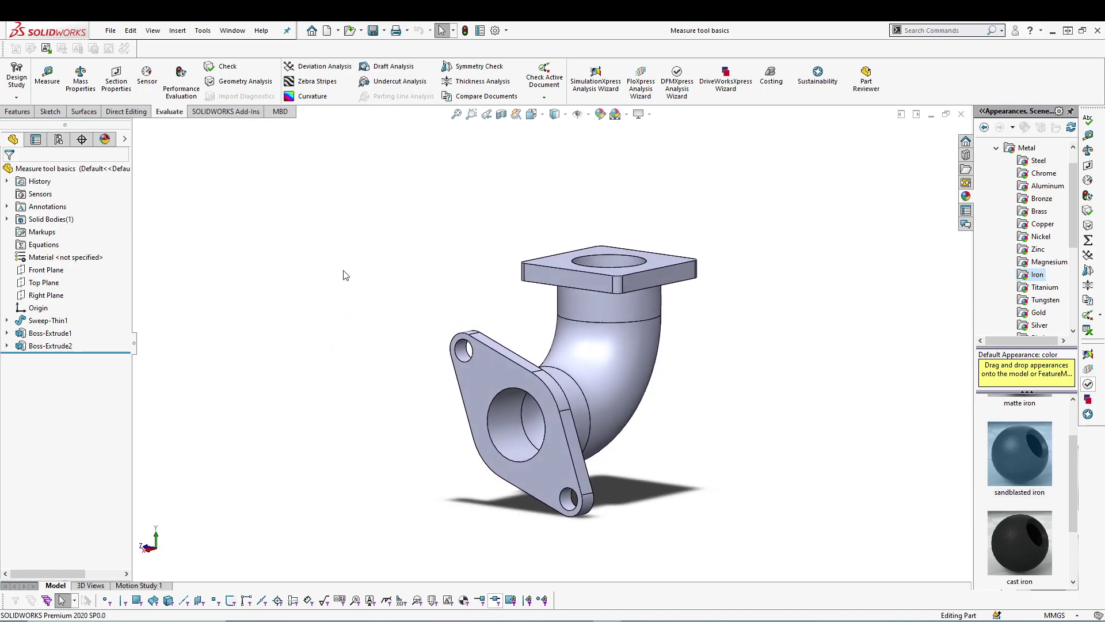
# Step: Expand Sweep-Thin1 to show Sketch2 and Sketch1, and orbit the elbow to inspect it
pyautogui.click(7, 320)
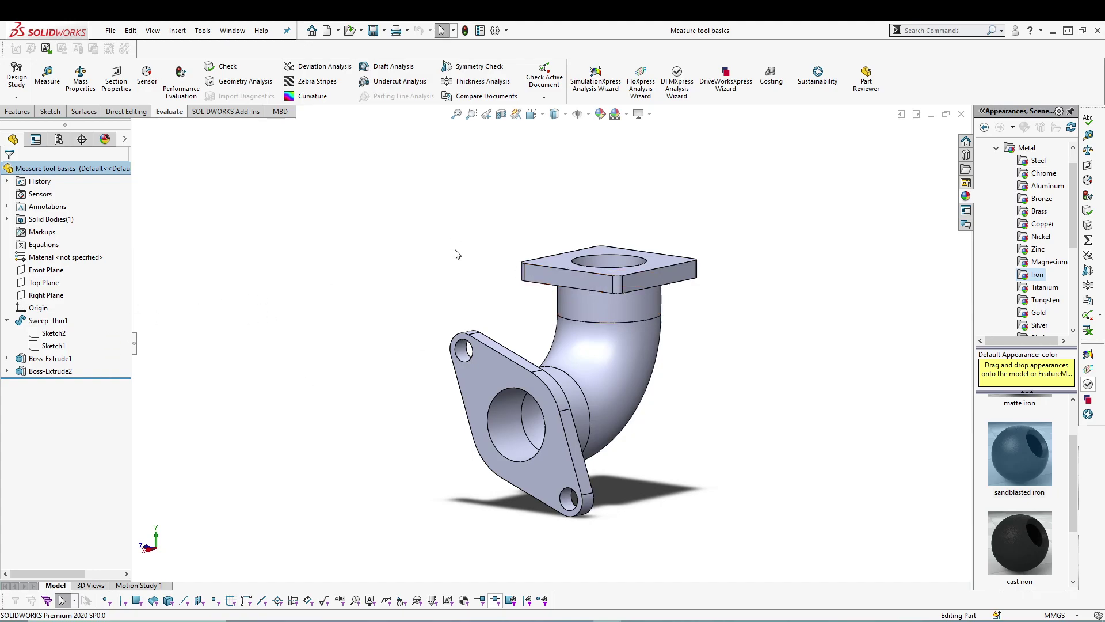
pyautogui.moveTo(282, 285); pyautogui.dragTo(267, 322, button='middle')
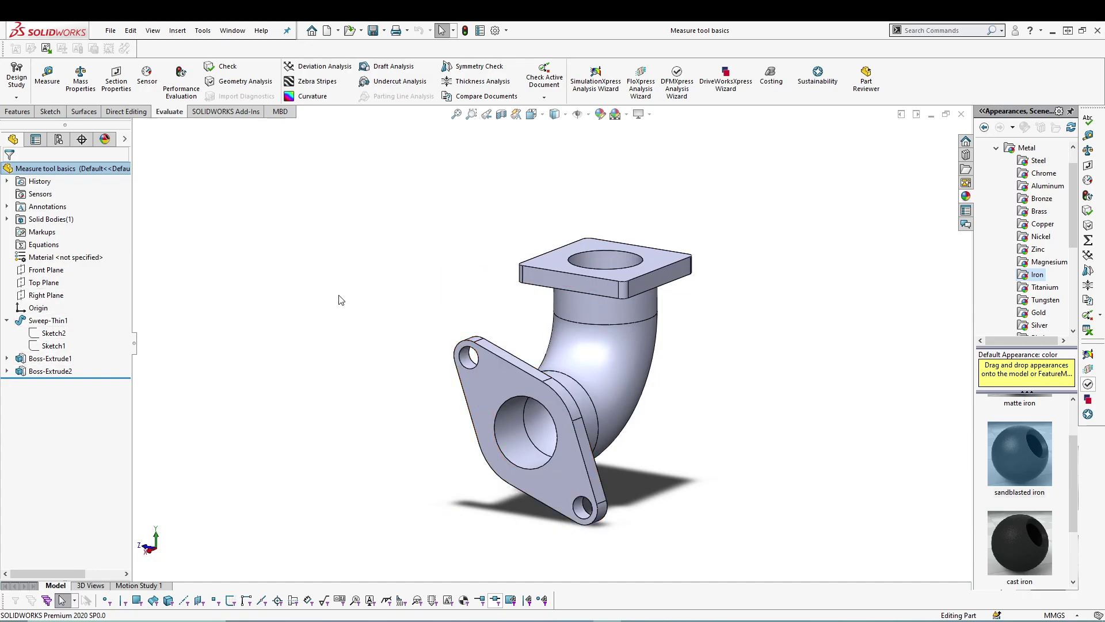
pyautogui.moveTo(409, 432); pyautogui.dragTo(388, 406, button='middle')
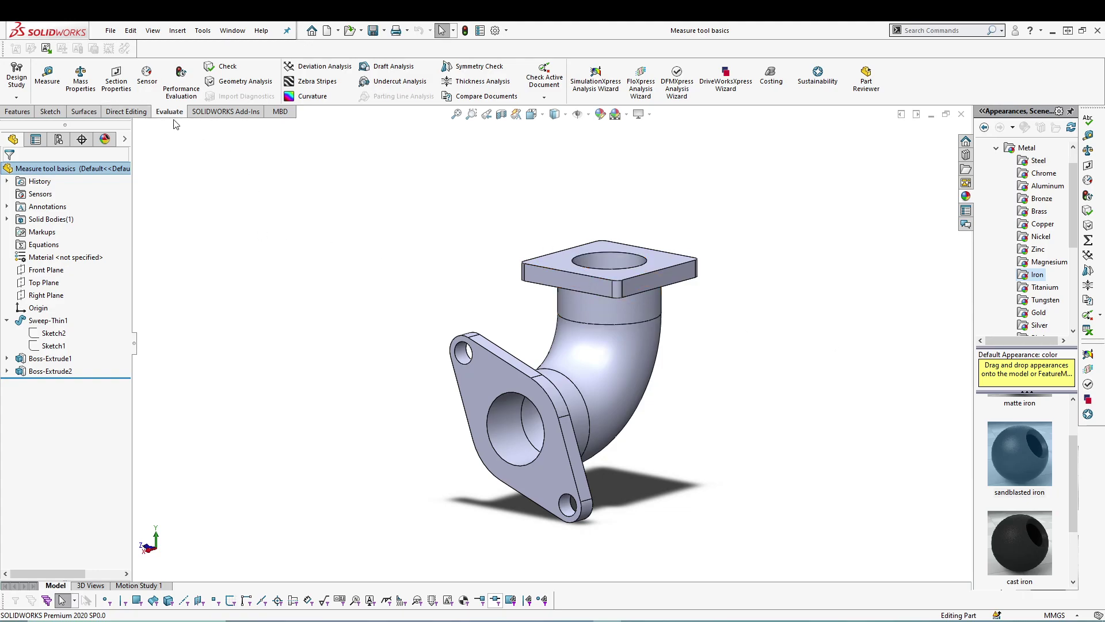
# Step: Measure the two bolt-hole edges (537.4mm centre distance), the centre bore and top hole edge
pyautogui.click(48, 74)
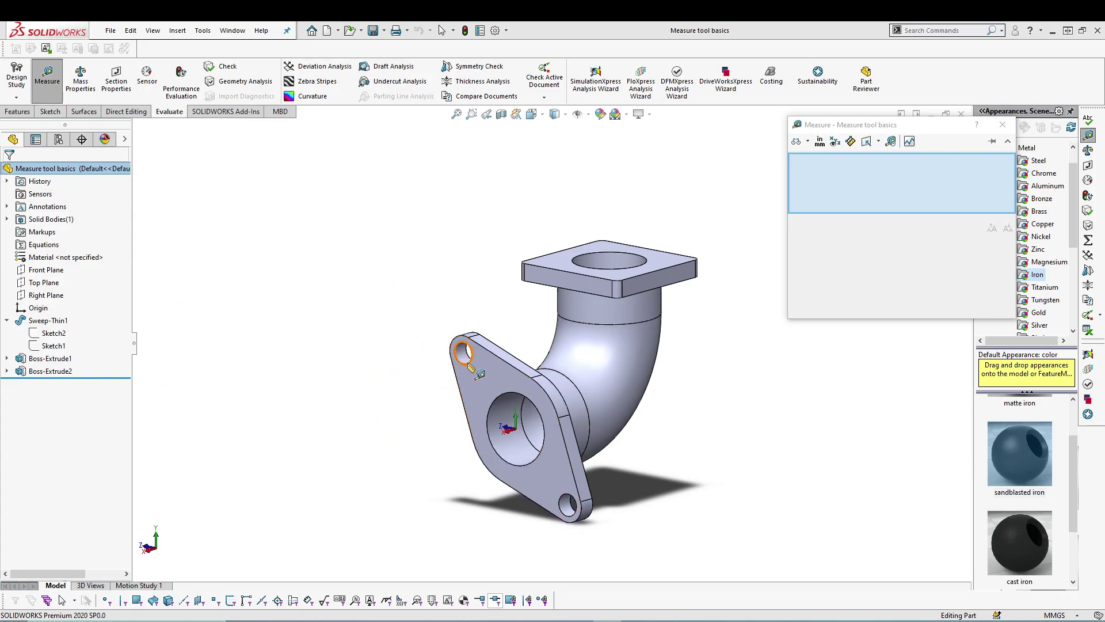
pyautogui.click(468, 365)
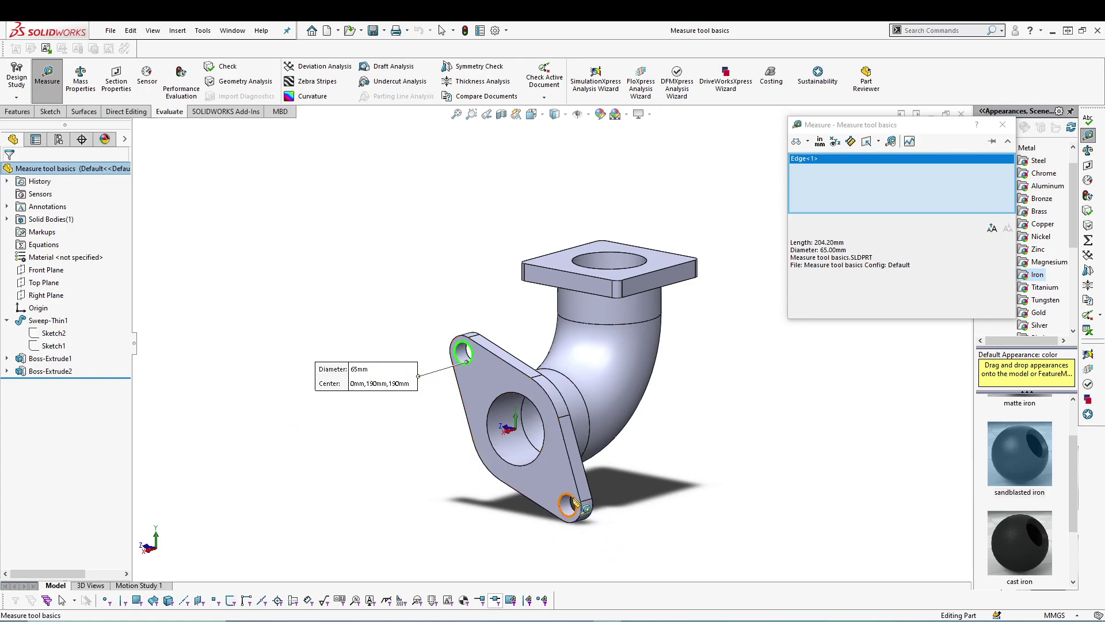
pyautogui.click(571, 502)
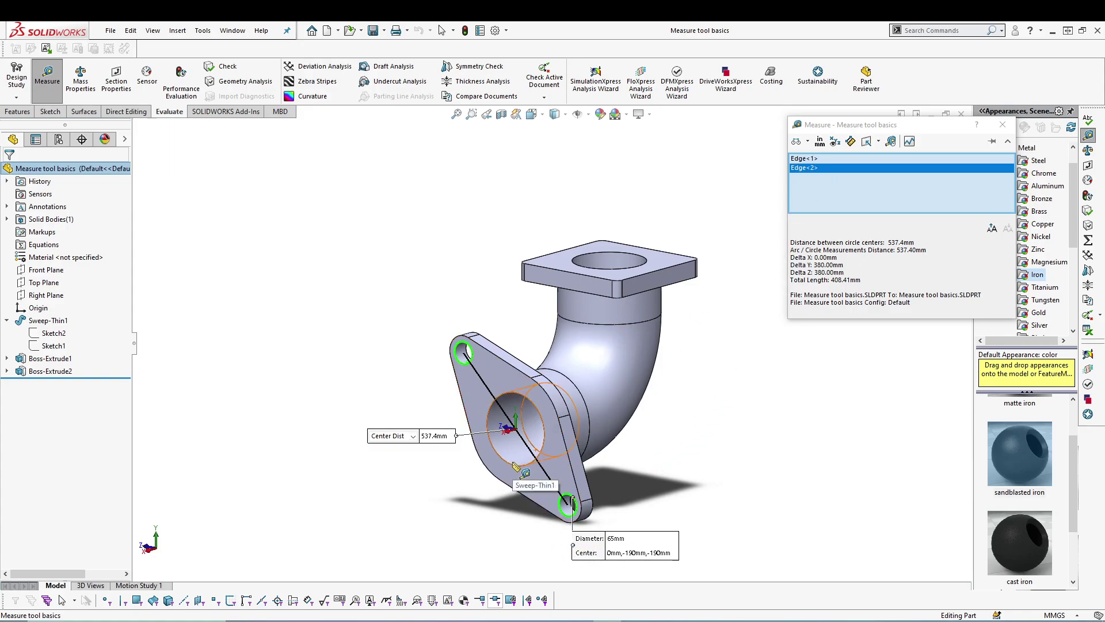
pyautogui.click(512, 464)
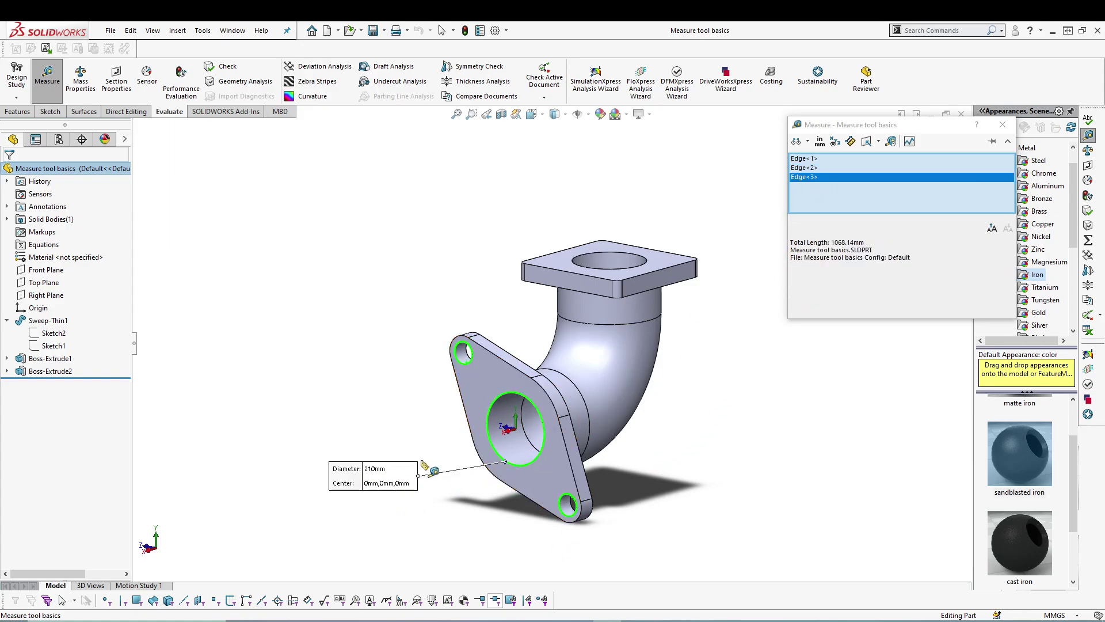
pyautogui.click(620, 252)
# Step: Add the top flange's side edge, corner point and rounded corner edge, then clear all selections
pyautogui.moveTo(714, 334); pyautogui.dragTo(741, 309, button='middle')
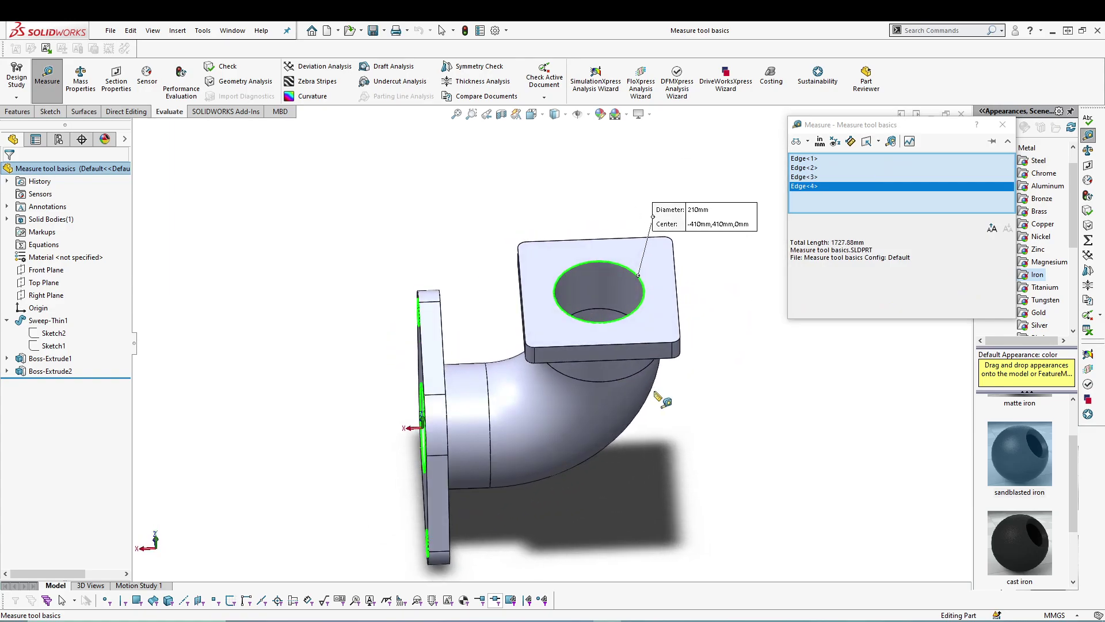
pyautogui.click(679, 276)
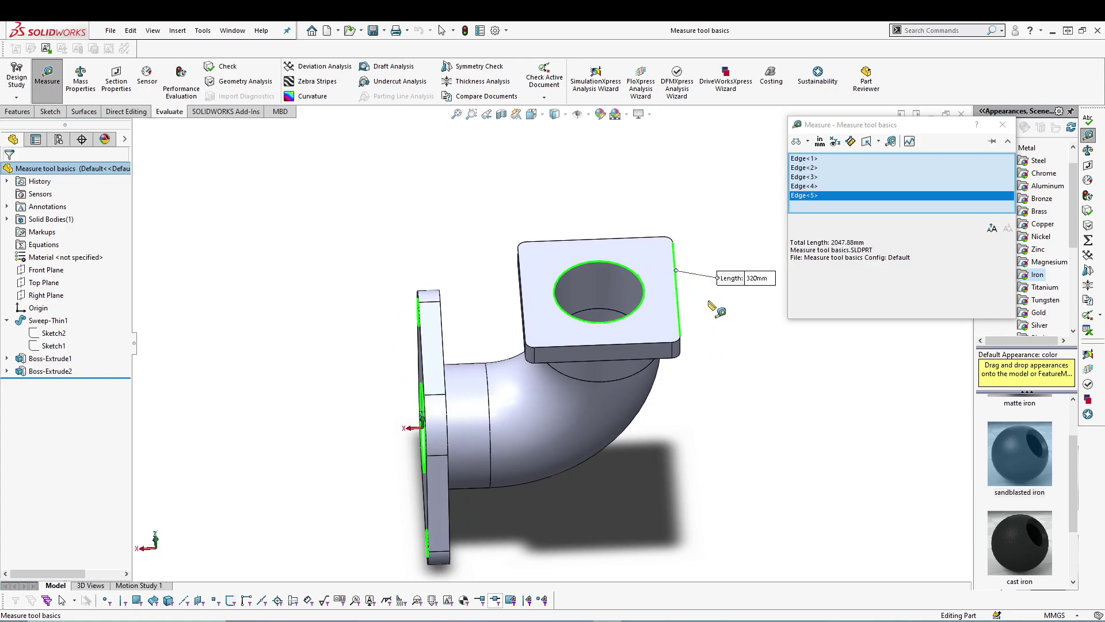
pyautogui.click(670, 239)
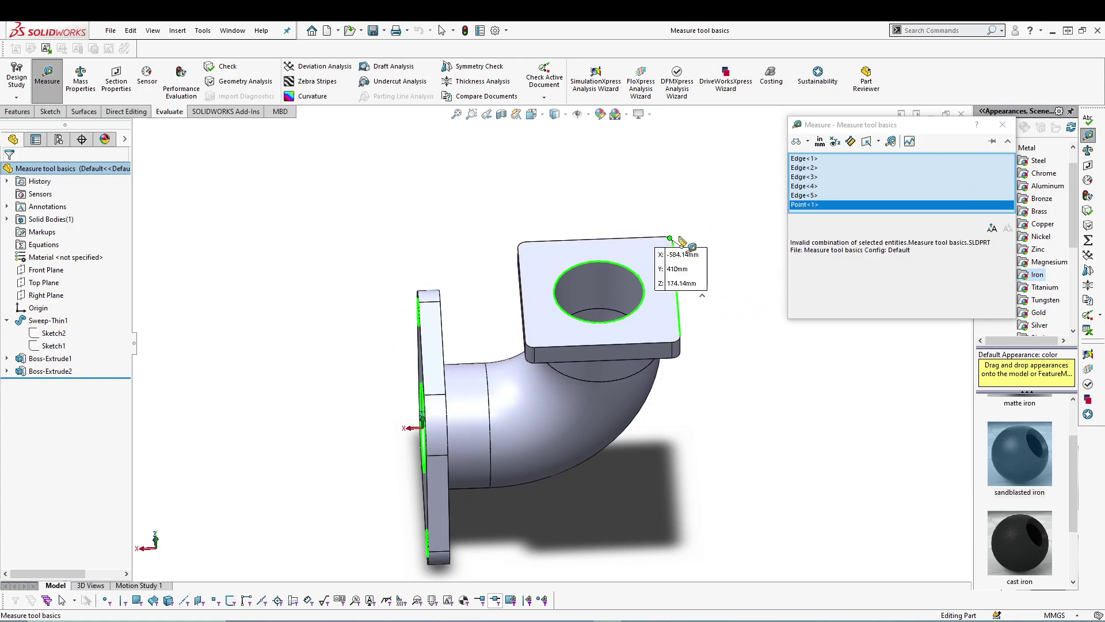
pyautogui.press('z')
pyautogui.scroll(-3, 674, 259)
pyautogui.scroll(-2, 530, 392)
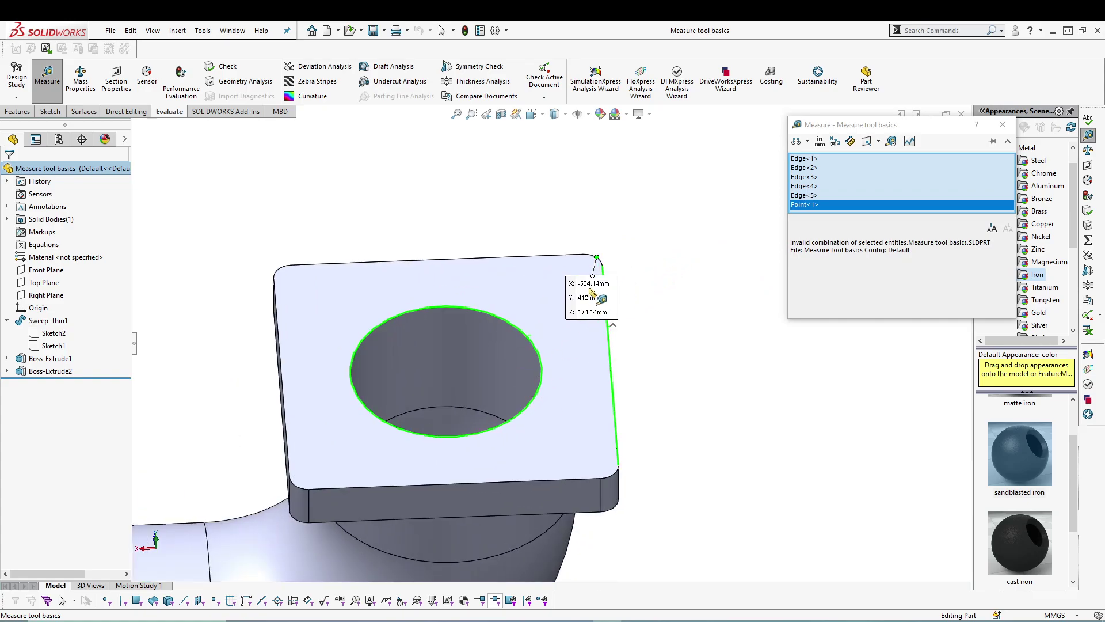
pyautogui.click(613, 478)
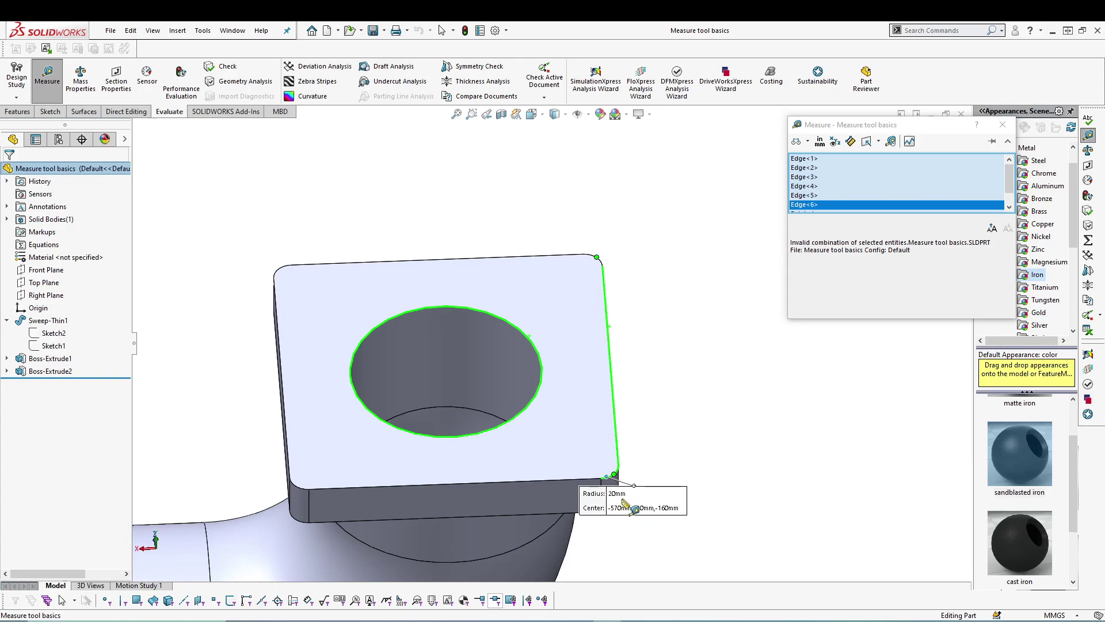
pyautogui.click(691, 380)
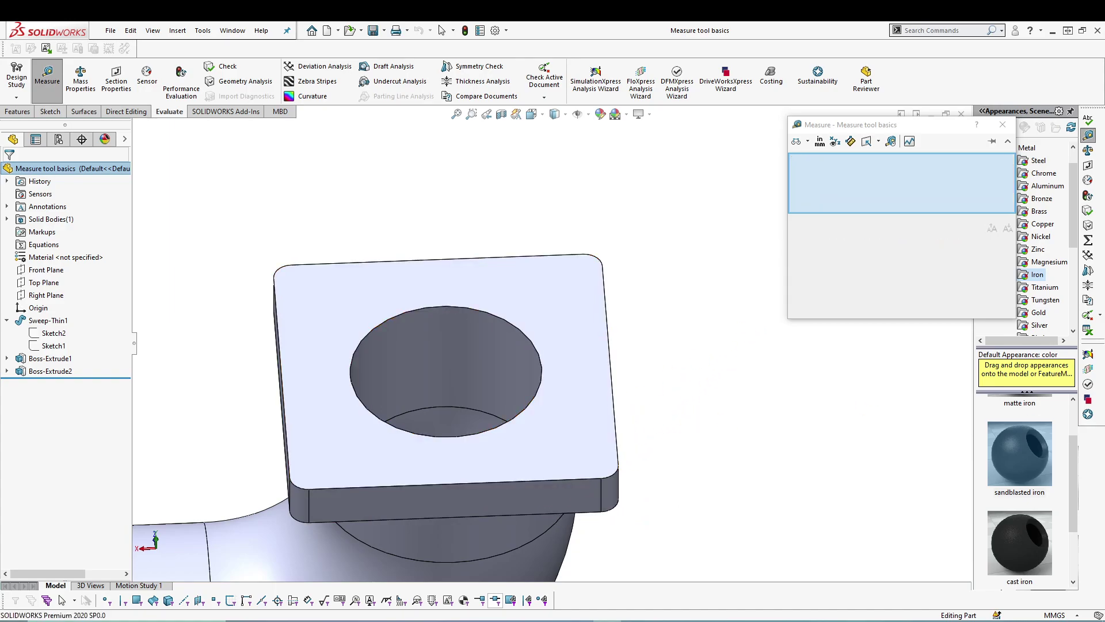
# Step: With XYZ measurements on, measure the top hole edge and bore face (210mm diameter), then clear
pyautogui.click(834, 144)
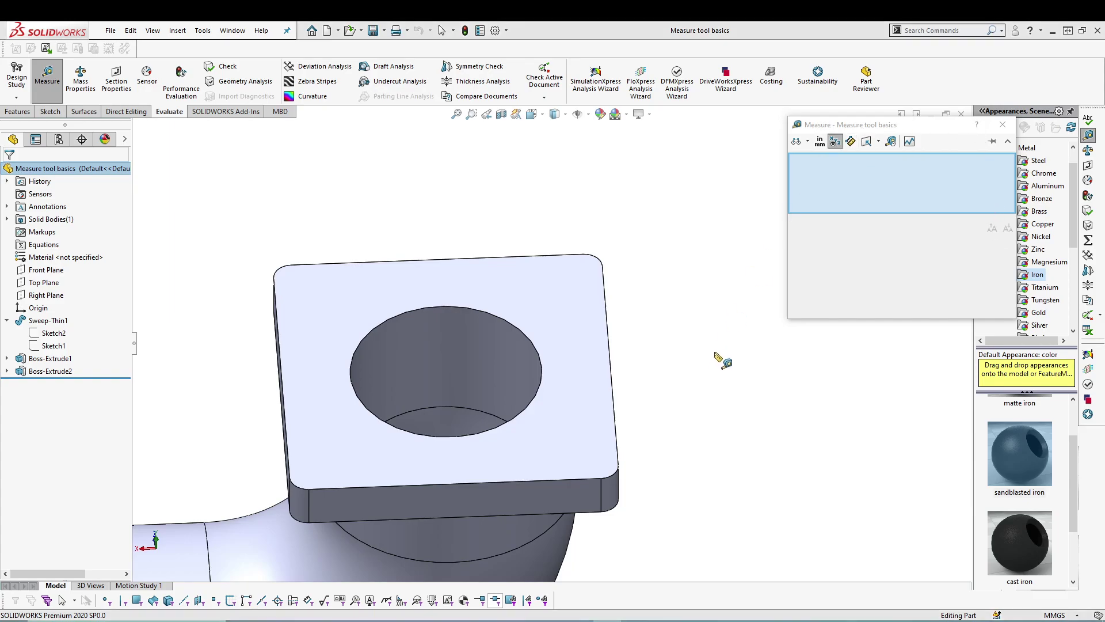
pyautogui.click(504, 324)
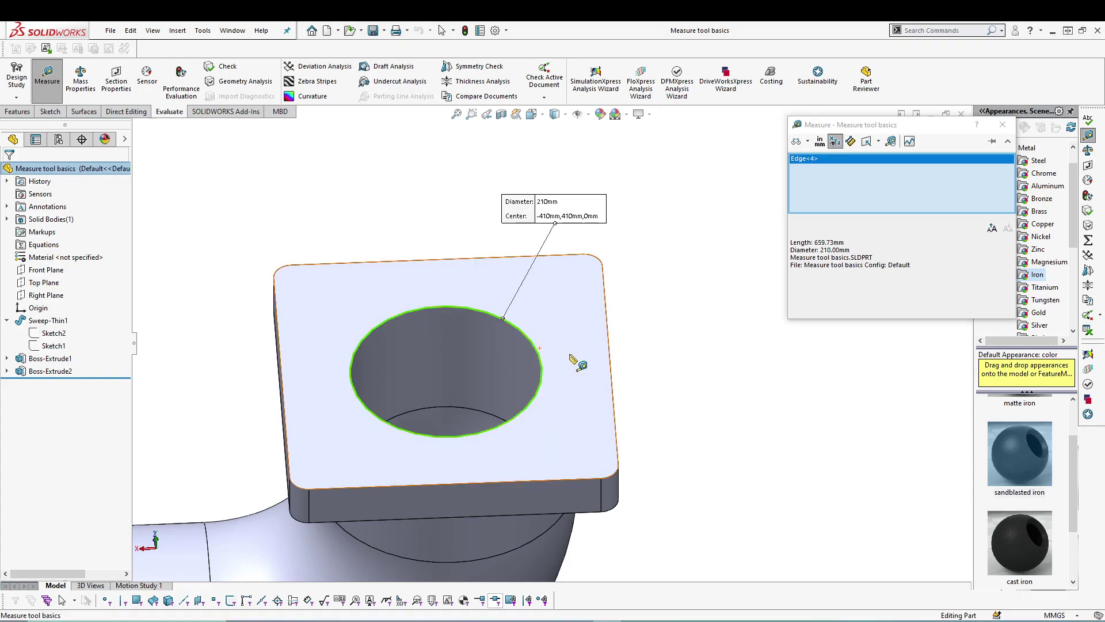
pyautogui.moveTo(688, 368); pyautogui.dragTo(743, 325, button='middle')
pyautogui.click(510, 428)
pyautogui.moveTo(628, 386); pyautogui.dragTo(708, 321, button='middle')
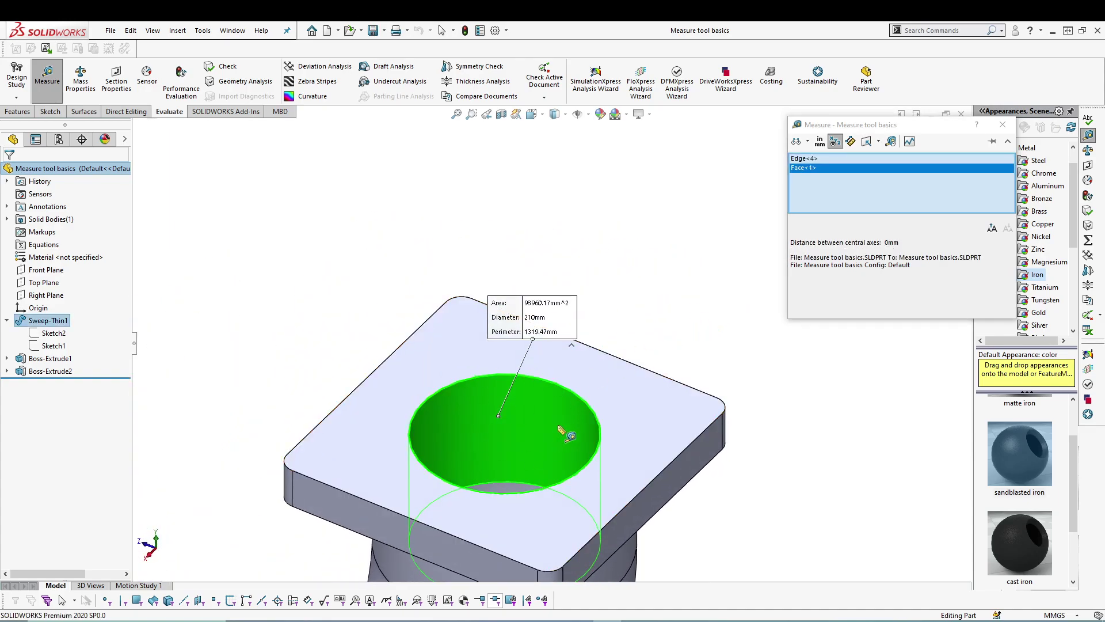
pyautogui.moveTo(525, 419); pyautogui.dragTo(768, 414, button='middle')
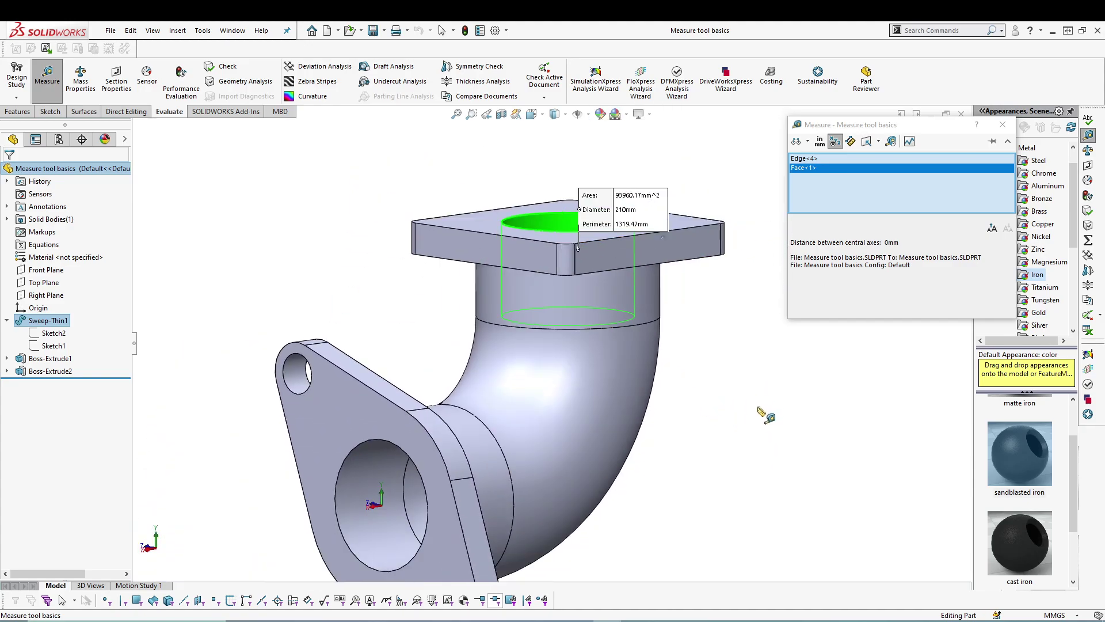
pyautogui.moveTo(715, 375); pyautogui.dragTo(699, 384, button='middle')
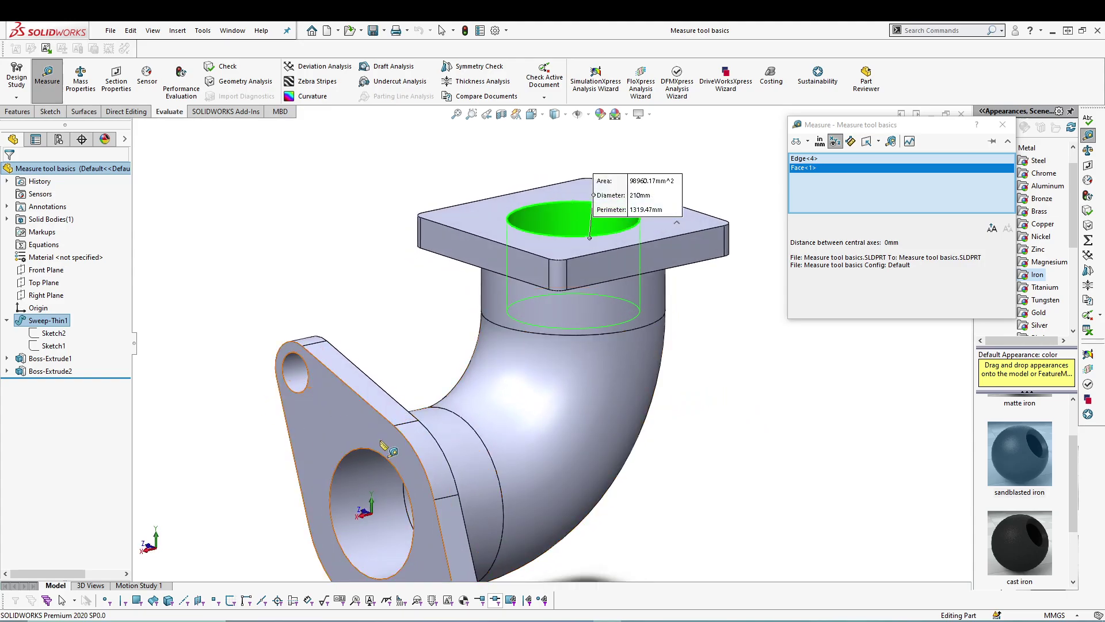
pyautogui.scroll(-2, 385, 448)
pyautogui.click(298, 421)
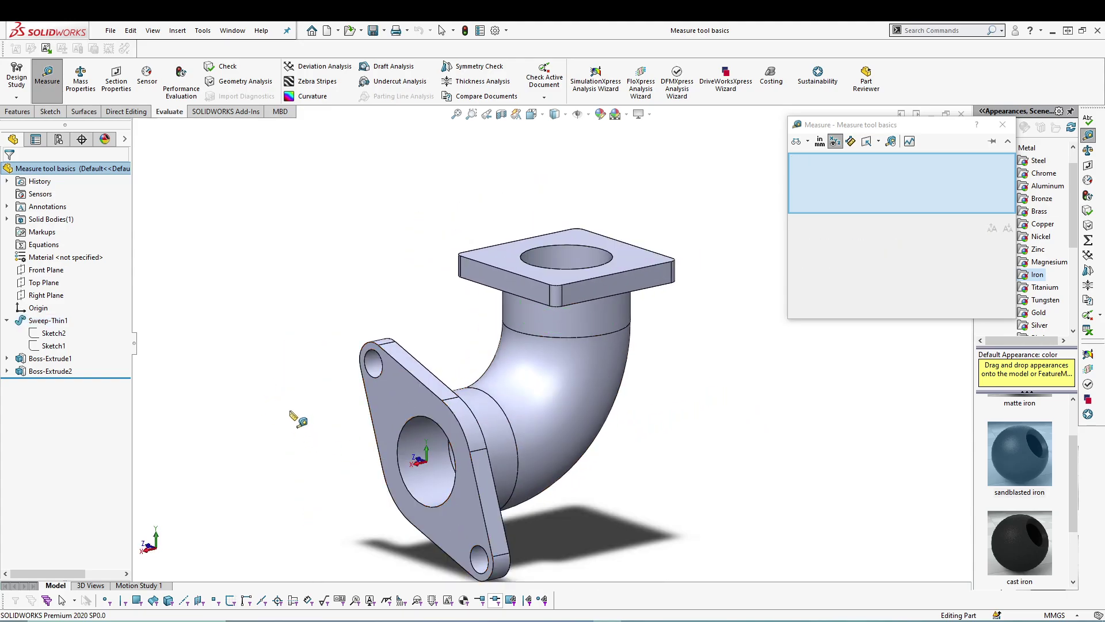
# Step: Measure the two bolt-hole edges: 537.4mm centre distance with 380mm dY and dZ
pyautogui.click(380, 374)
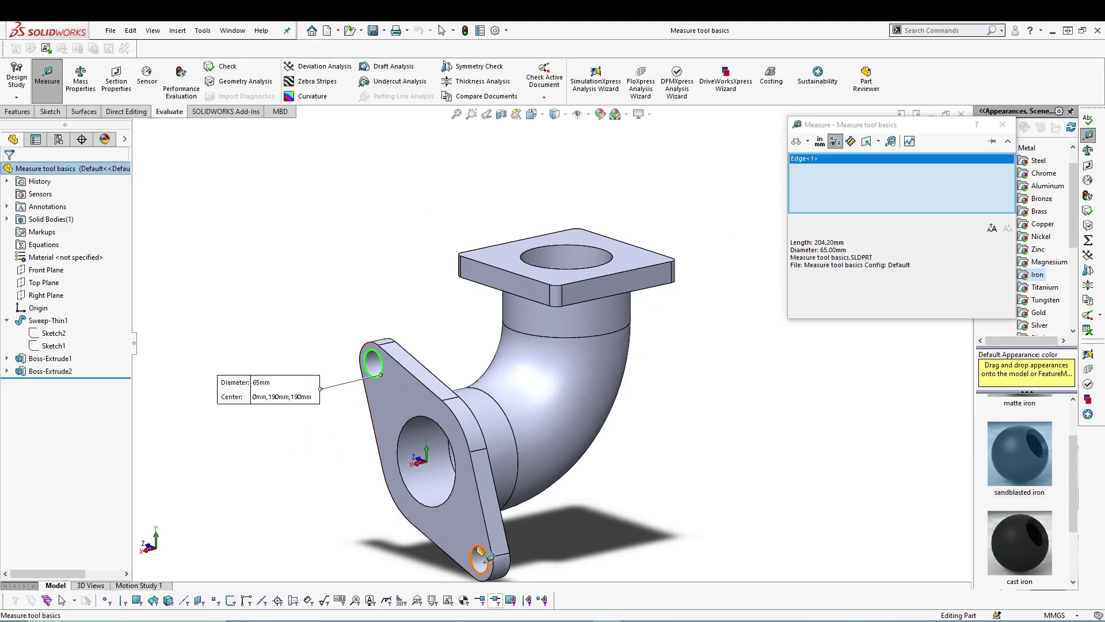
pyautogui.click(473, 562)
pyautogui.moveTo(598, 398); pyautogui.dragTo(678, 301, button='middle')
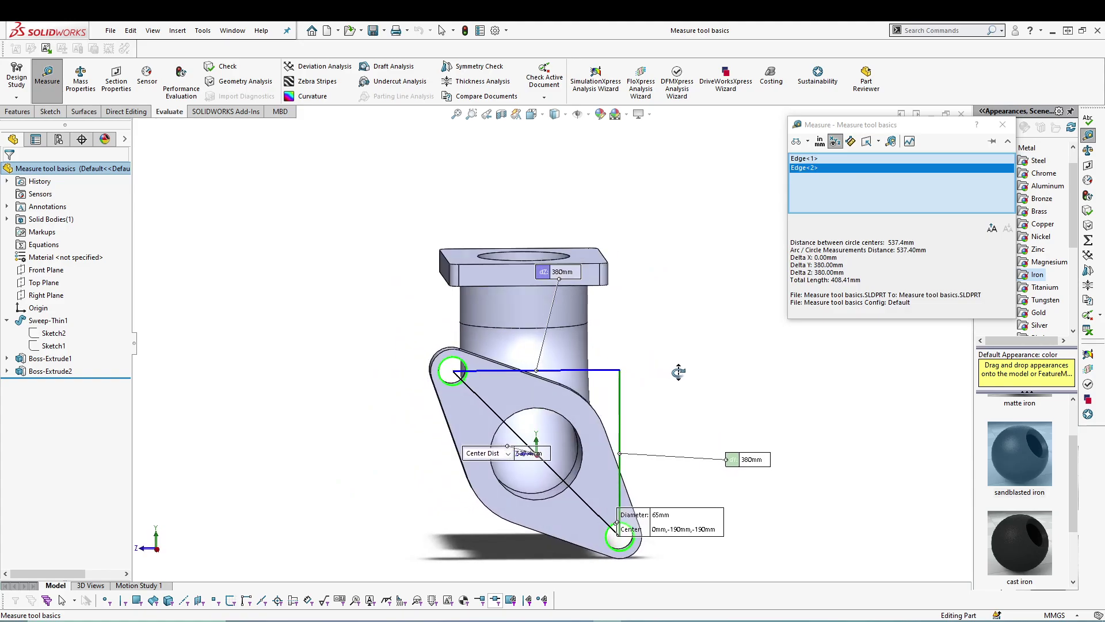
pyautogui.moveTo(480, 467); pyautogui.dragTo(553, 462, button='middle')
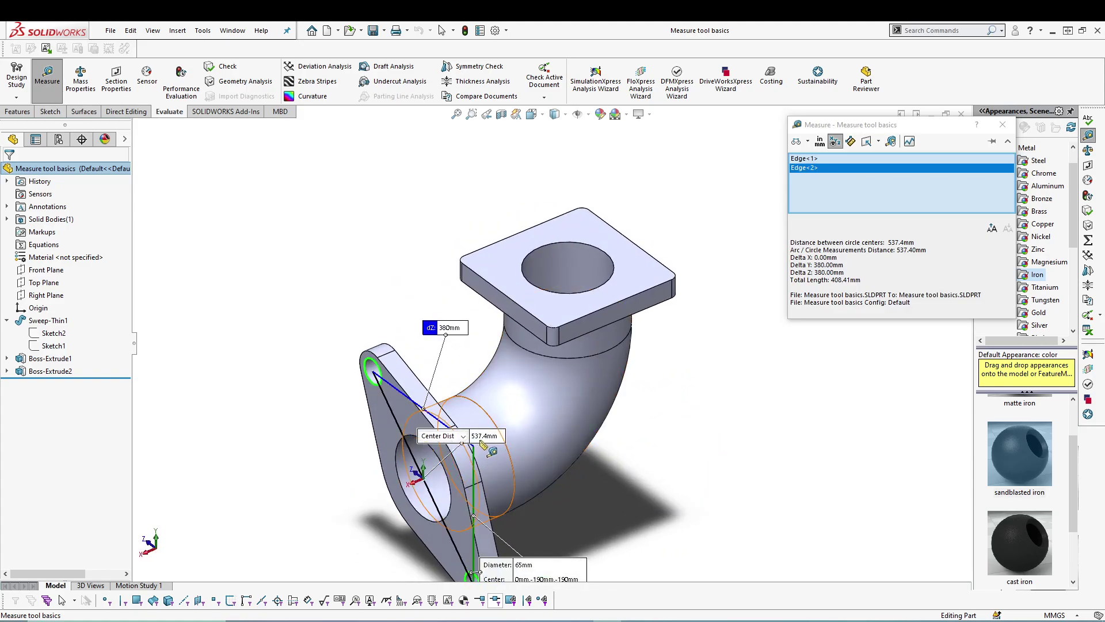
pyautogui.moveTo(639, 487); pyautogui.dragTo(637, 436, button='middle')
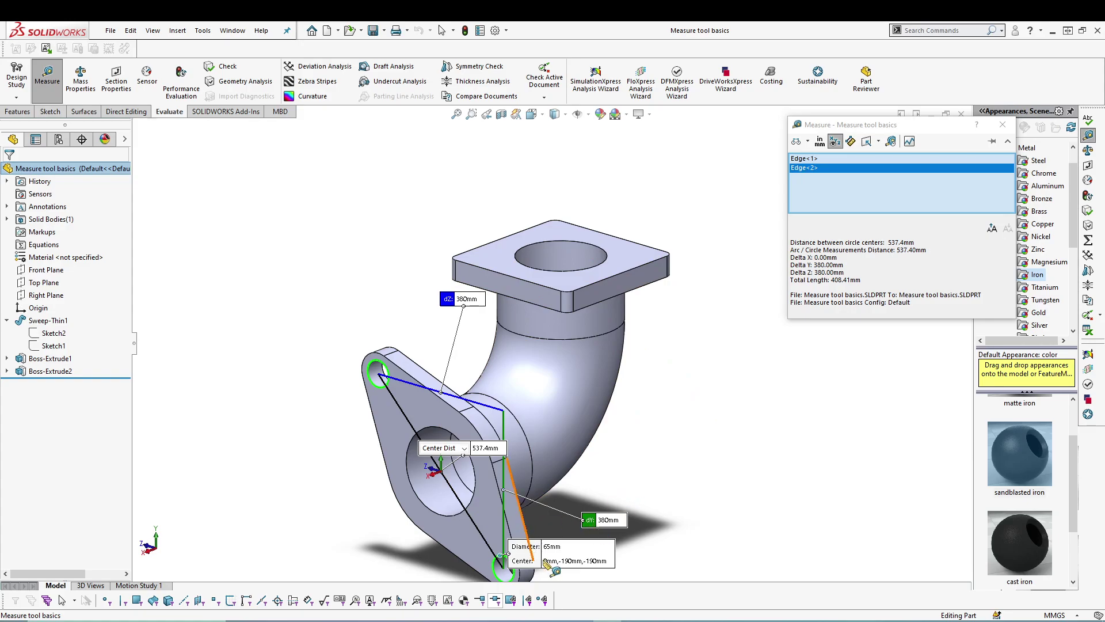
pyautogui.moveTo(707, 291); pyautogui.dragTo(740, 291, button='middle')
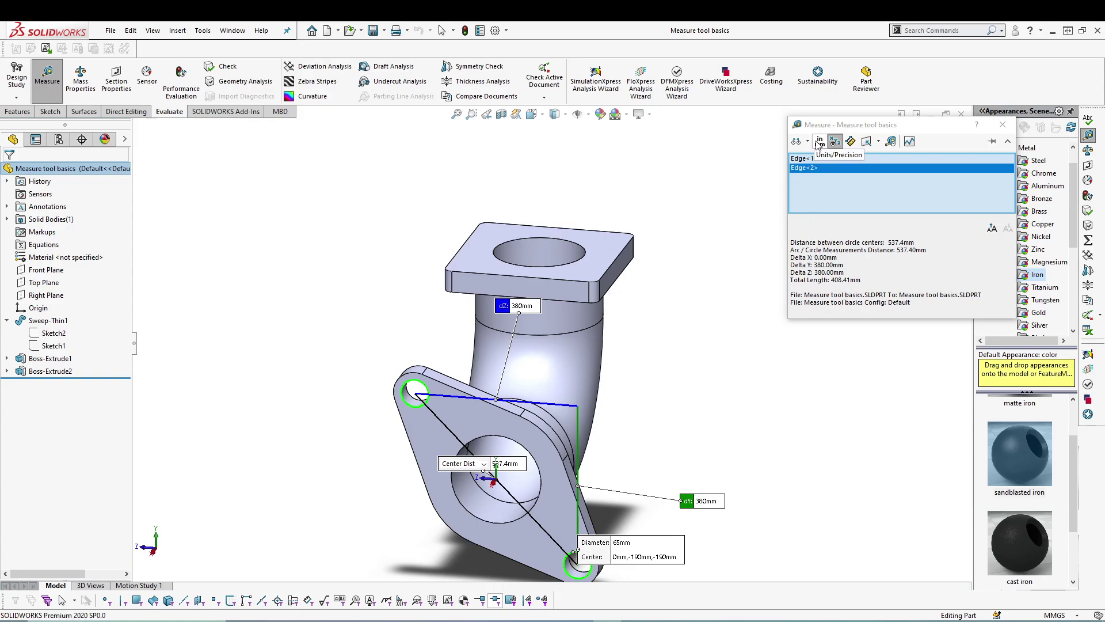
# Step: Clear the list and measure the two flange bolt holes centre-to-centre
pyautogui.rightClick(825, 168)
pyautogui.click(846, 176)
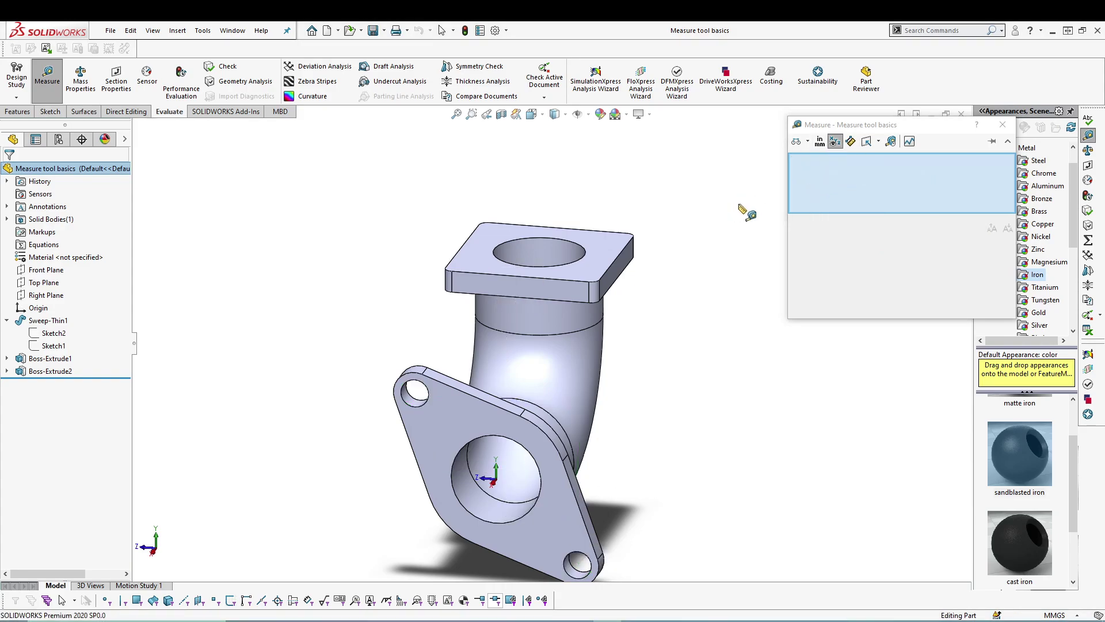
pyautogui.click(808, 142)
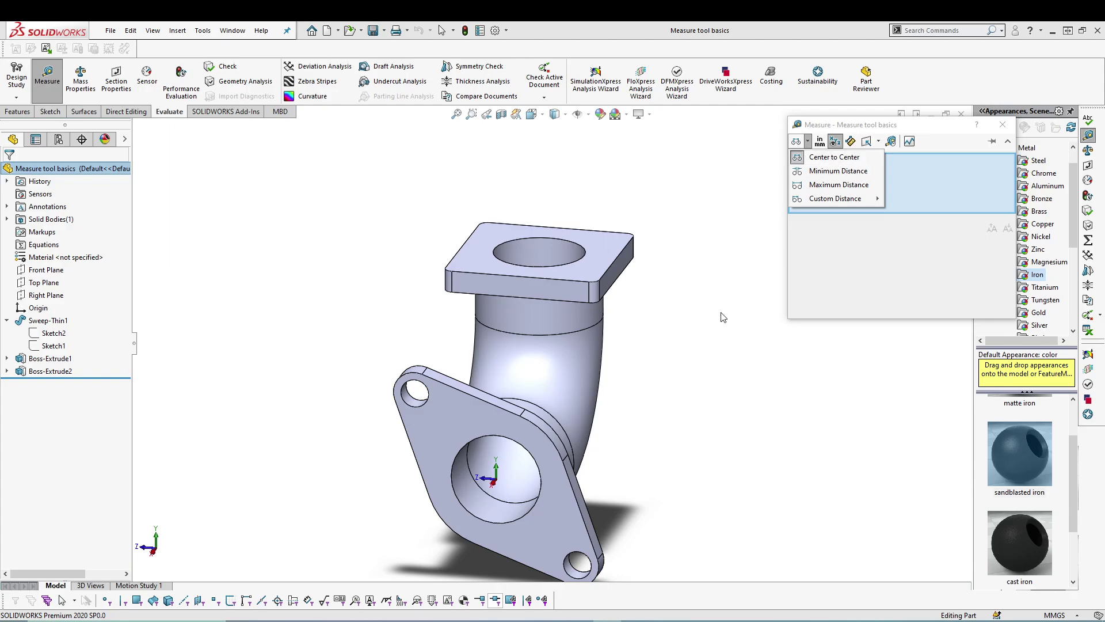
pyautogui.click(834, 158)
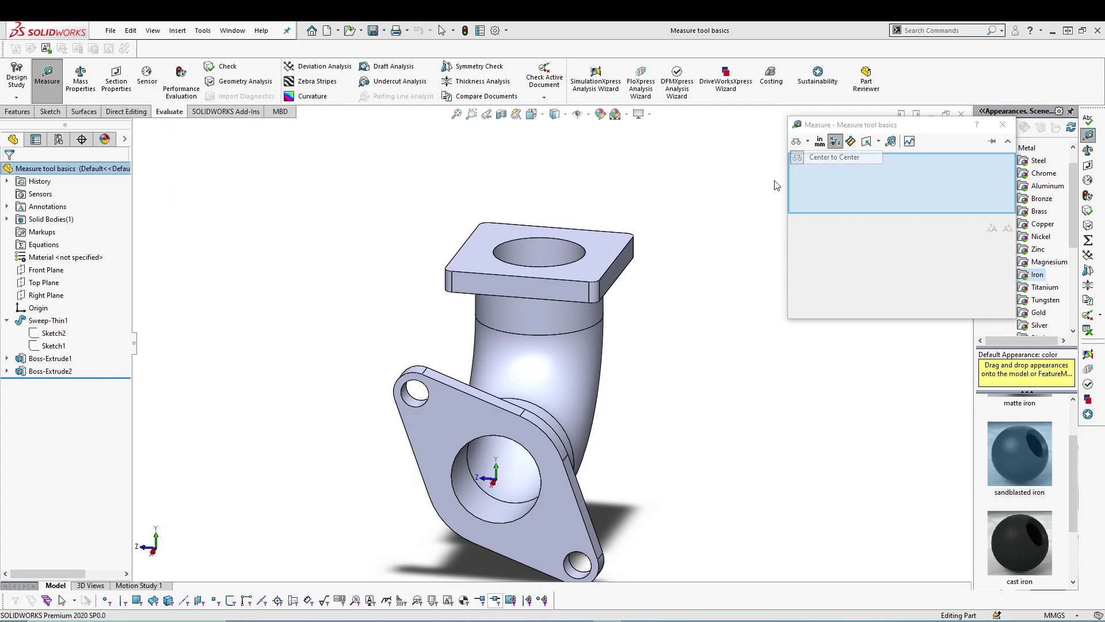
pyautogui.click(425, 410)
pyautogui.click(576, 557)
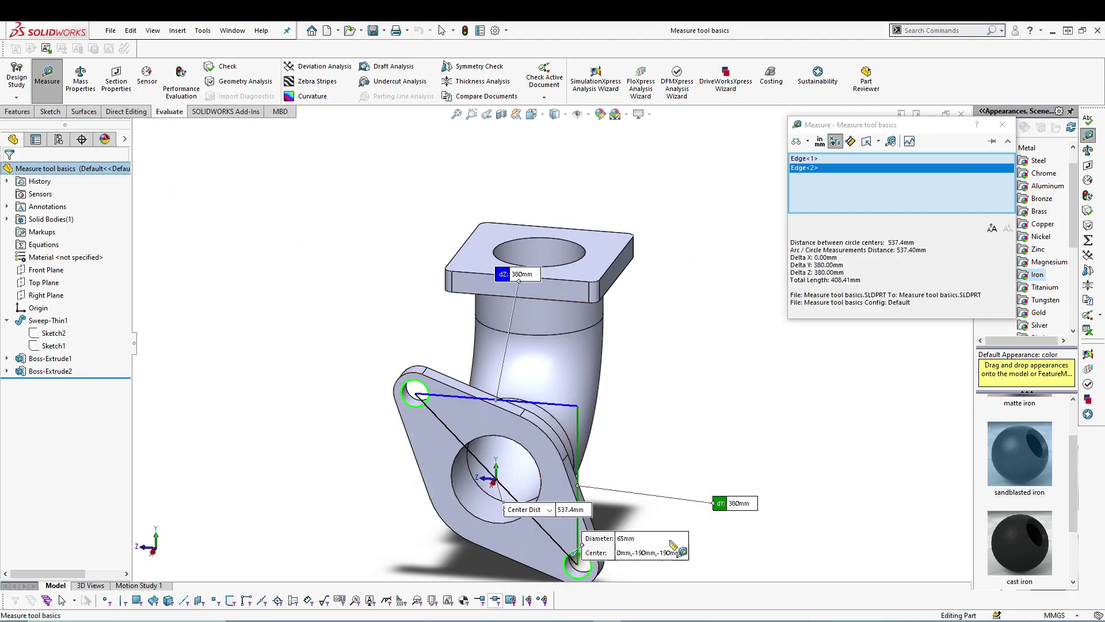
pyautogui.moveTo(696, 456); pyautogui.dragTo(725, 389, button='middle')
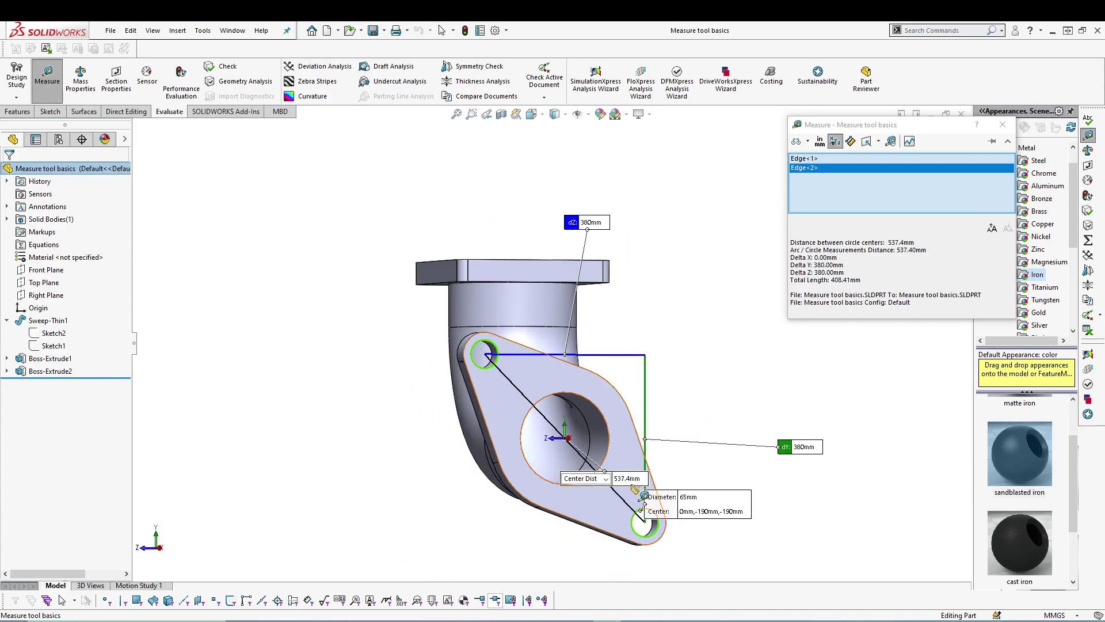
# Step: Switch the arc measurement to Minimum, then Maximum Distance (602.4mm), viewed side-on
pyautogui.click(809, 142)
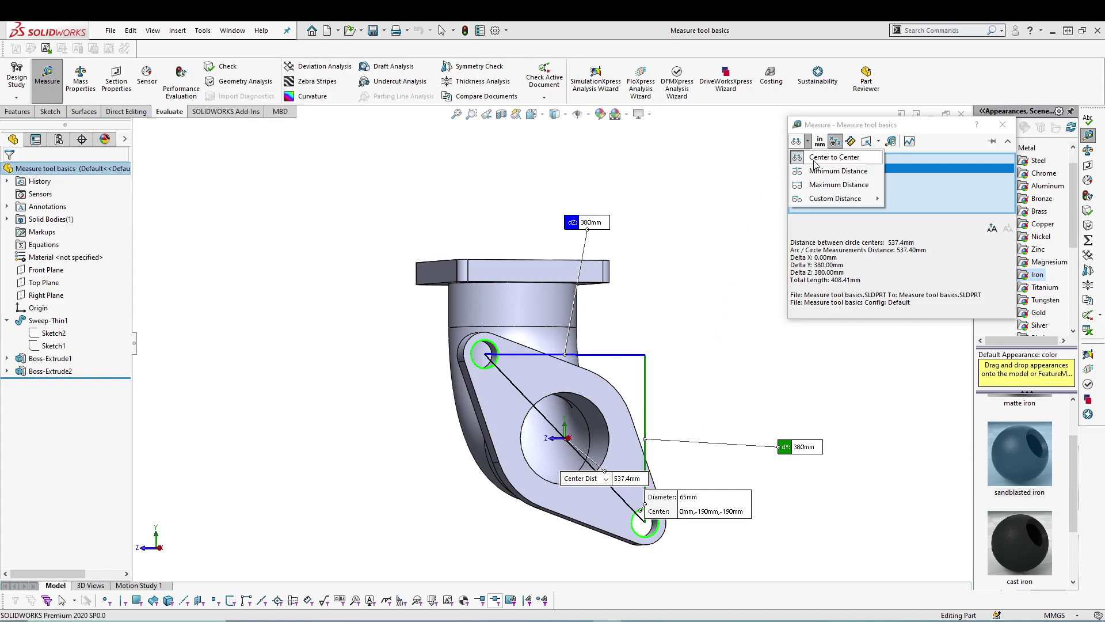
pyautogui.click(838, 171)
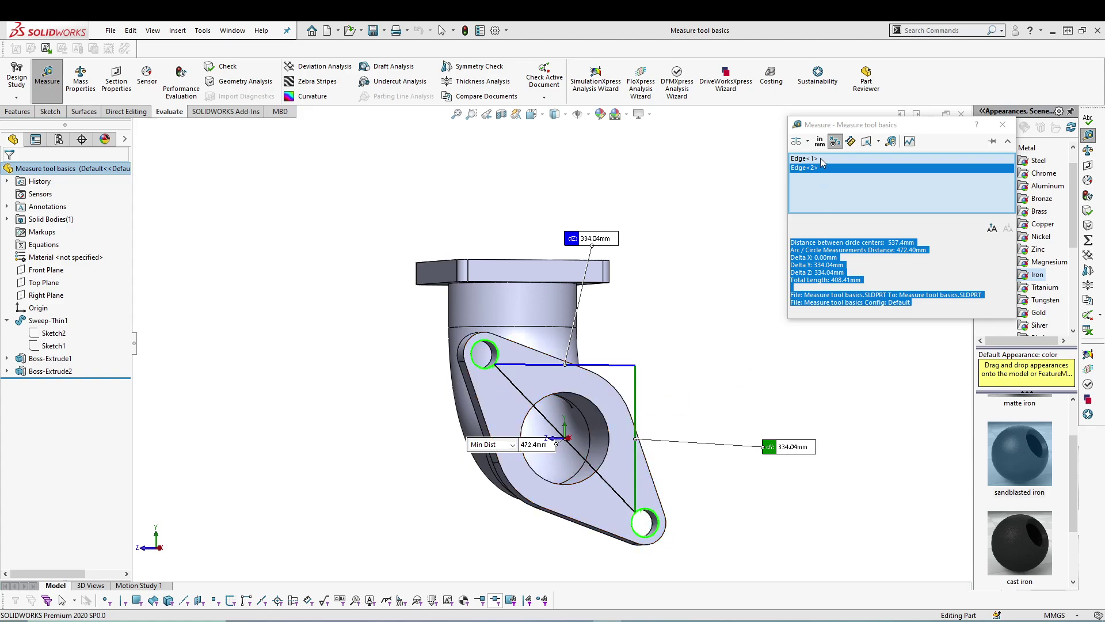
pyautogui.click(808, 141)
pyautogui.click(812, 186)
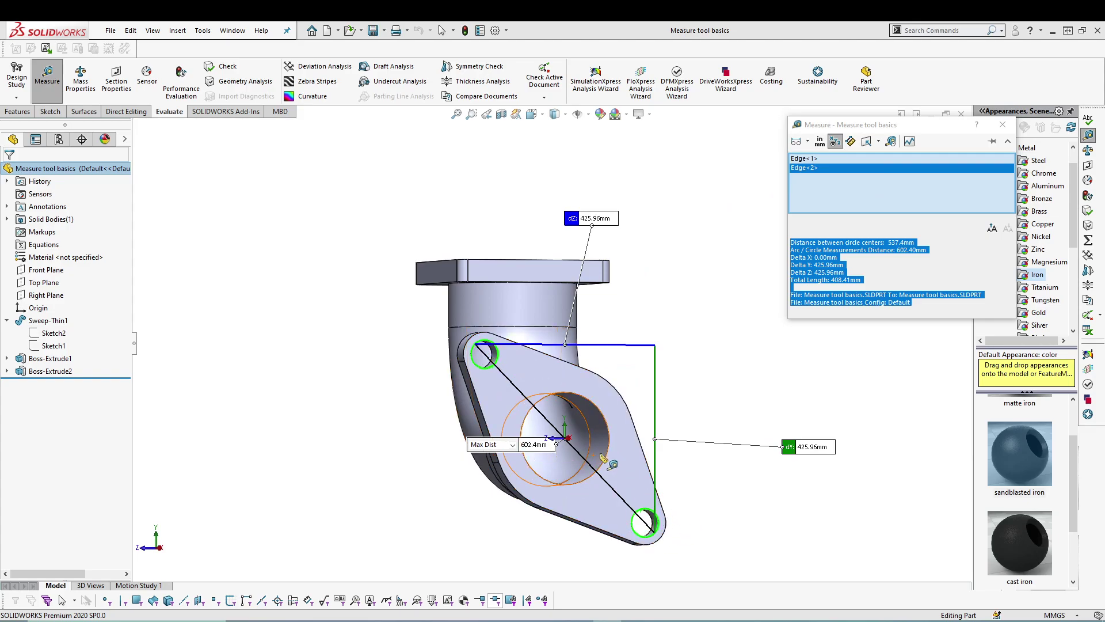
pyautogui.hotkey('ctrl', '4')
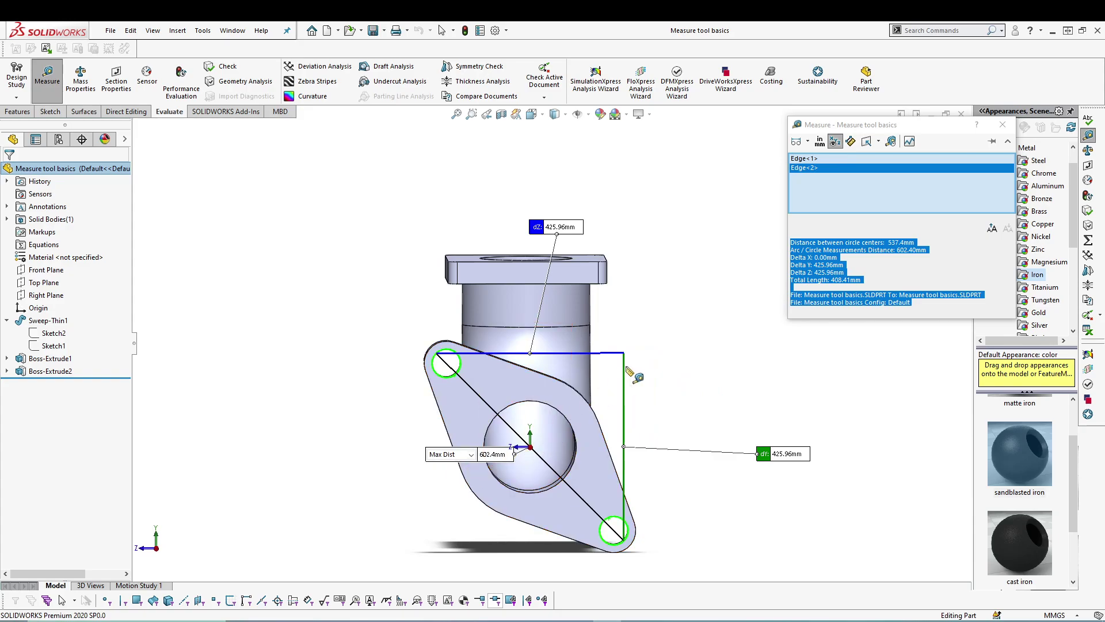
# Step: Review the Custom Distance arc options, clear the bolt-hole measurement and return to isometric view
pyautogui.click(809, 142)
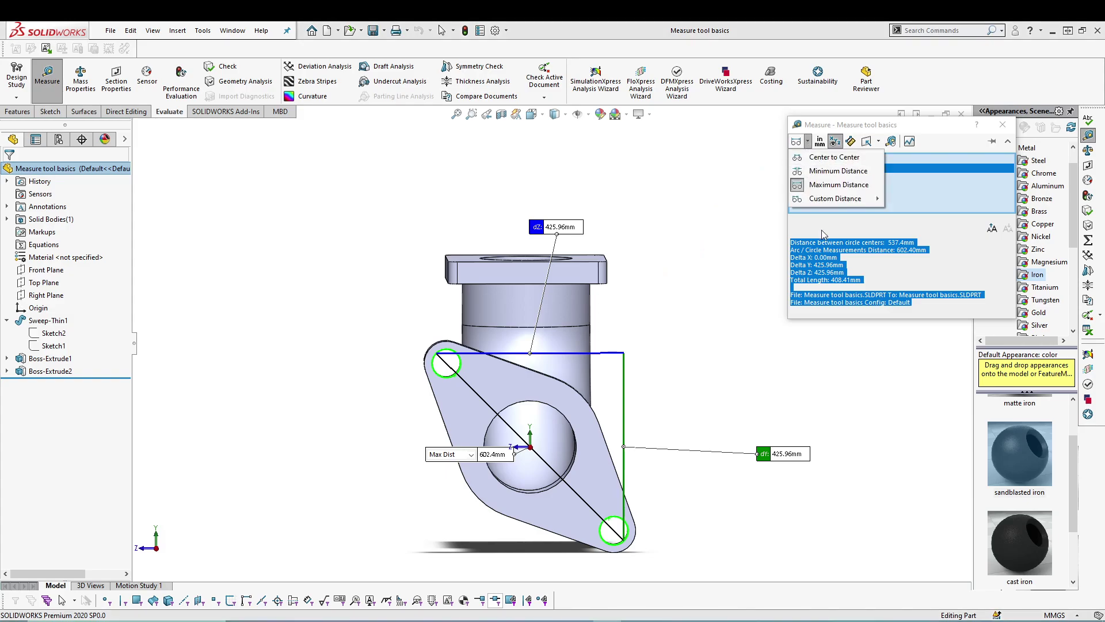
pyautogui.moveTo(867, 200)
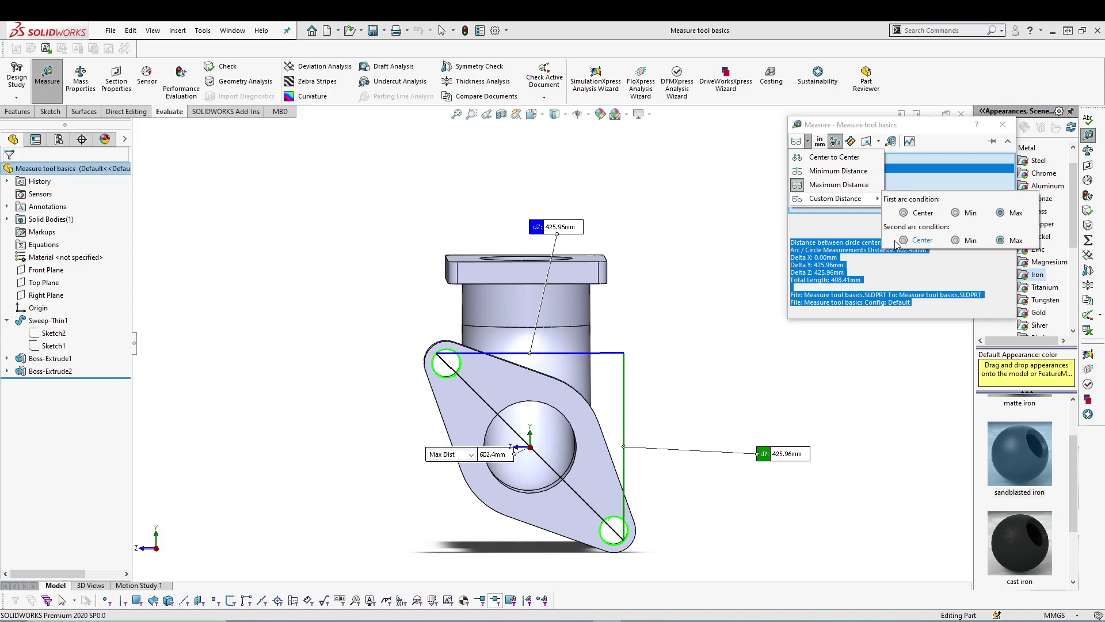
pyautogui.click(736, 228)
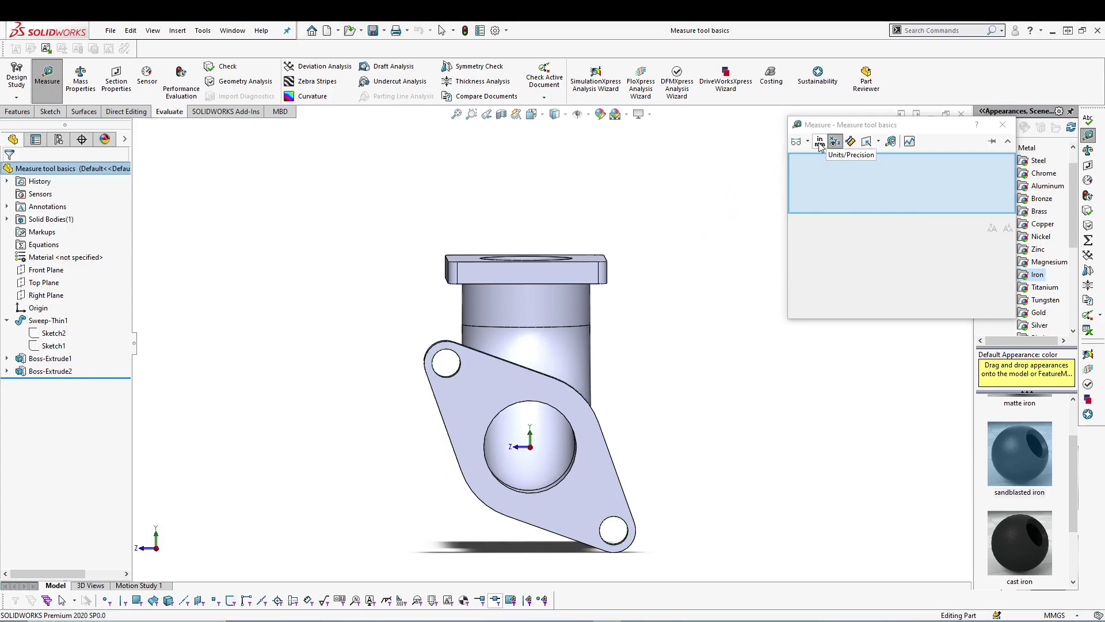
pyautogui.hotkey('ctrl', '7')
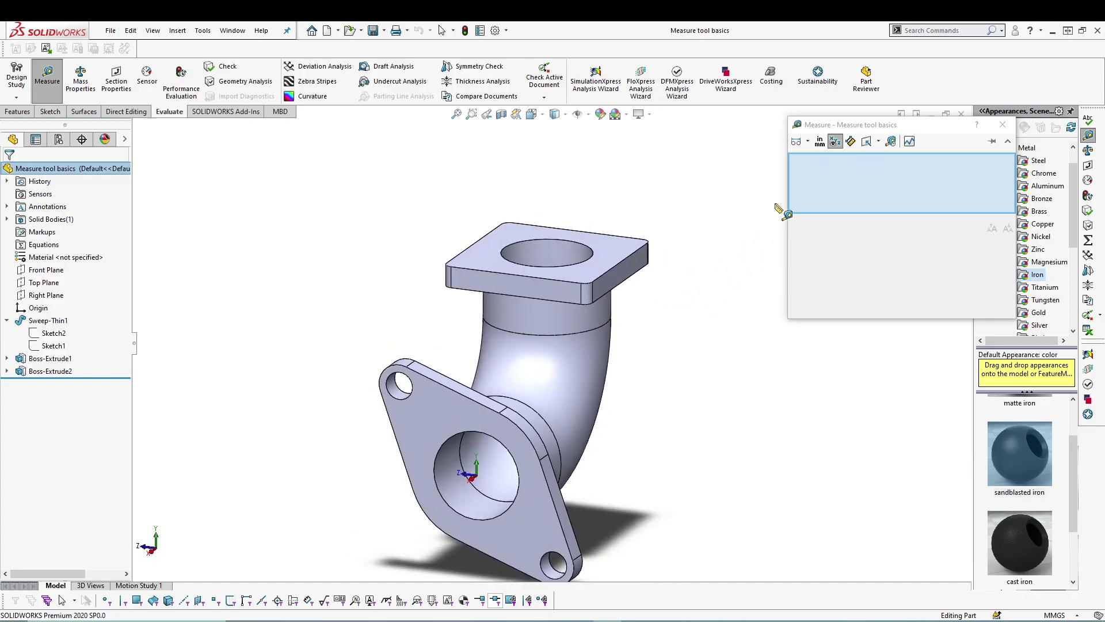
# Step: Use custom measurement units: Inches for length and Radians for angles
pyautogui.click(818, 142)
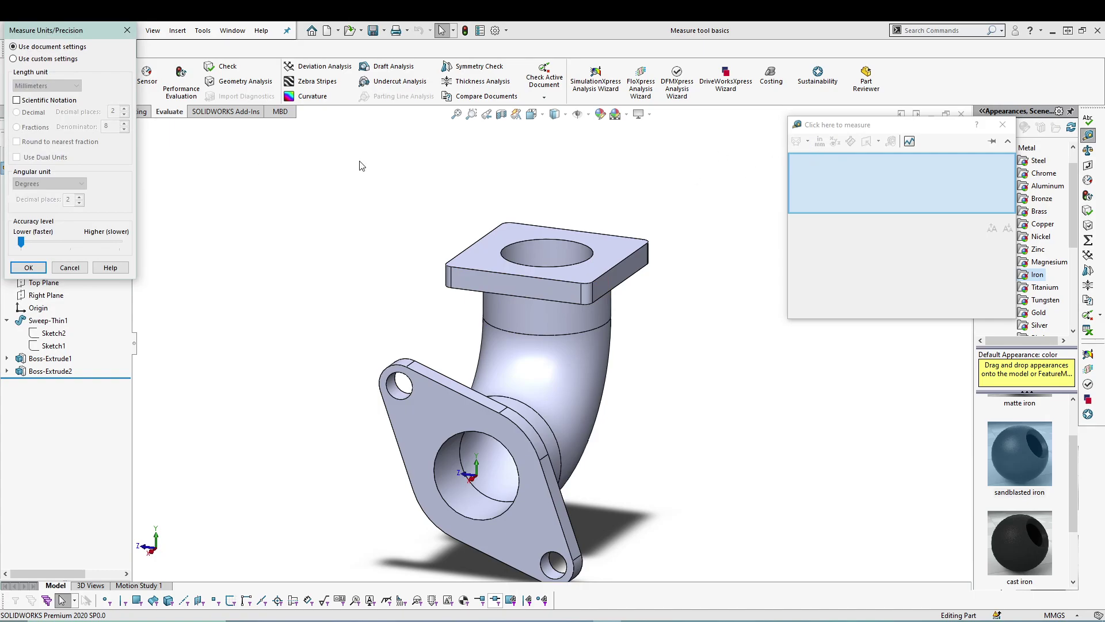
pyautogui.moveTo(56, 30); pyautogui.dragTo(263, 185)
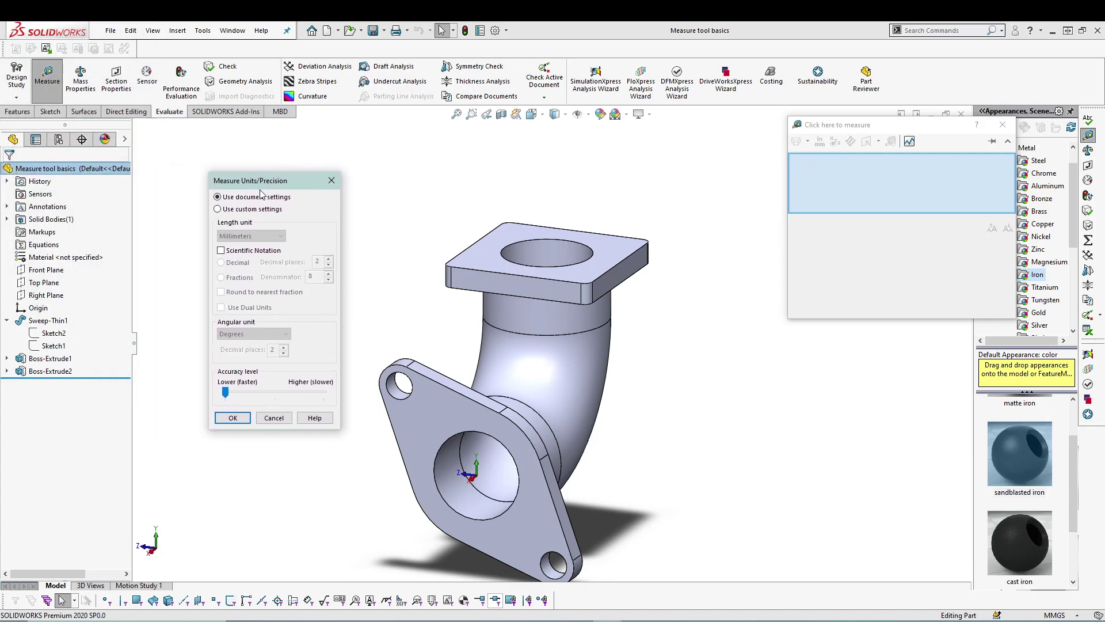
pyautogui.click(228, 210)
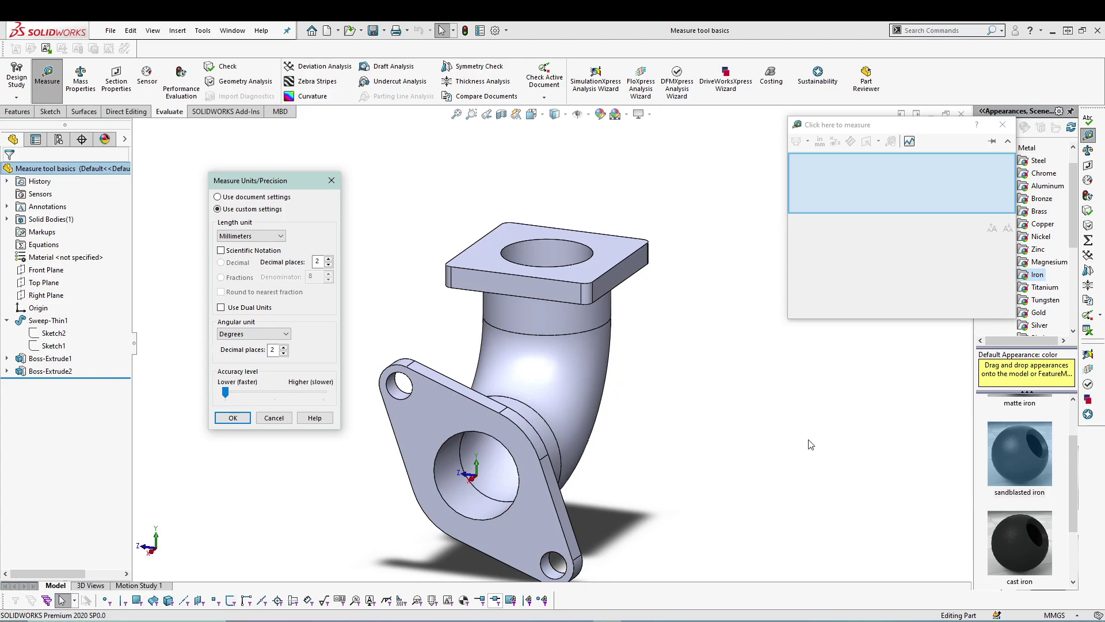
pyautogui.click(271, 236)
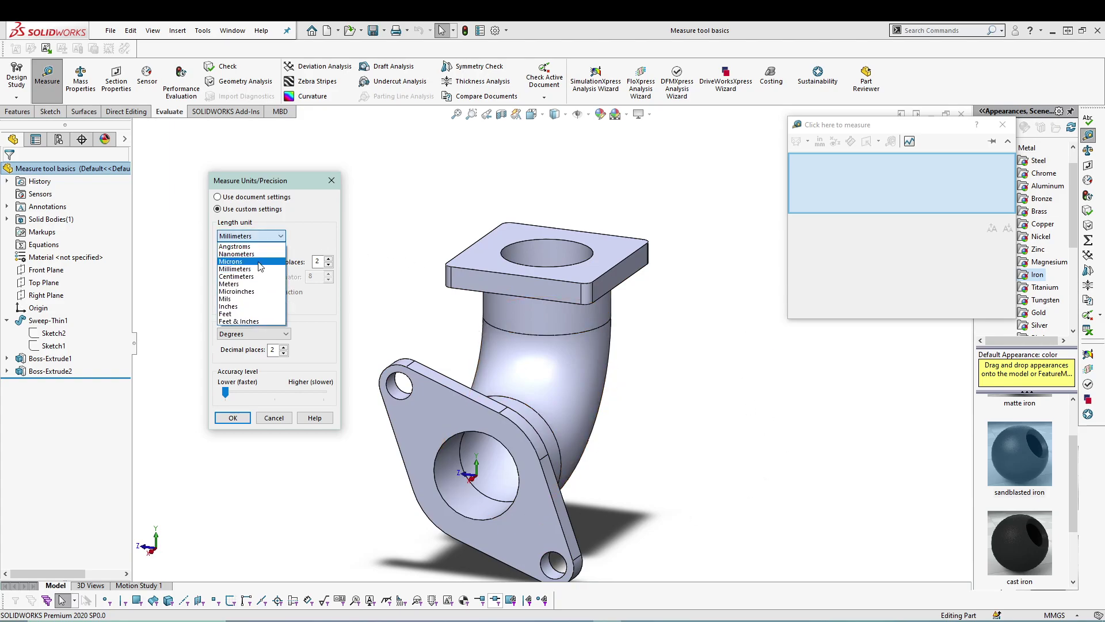
pyautogui.click(250, 307)
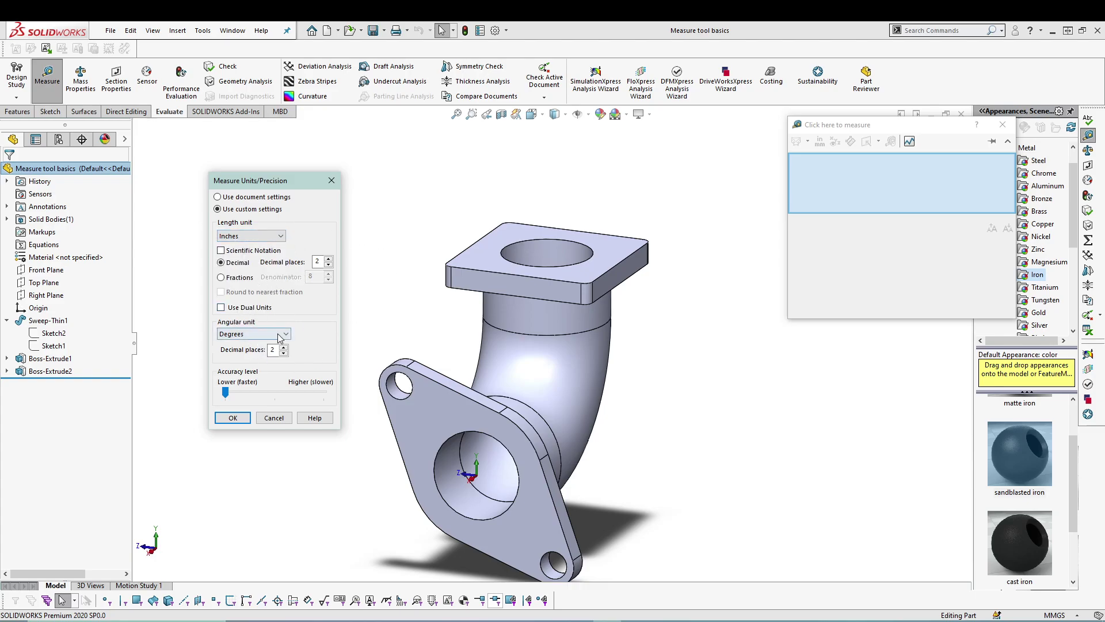
pyautogui.click(279, 335)
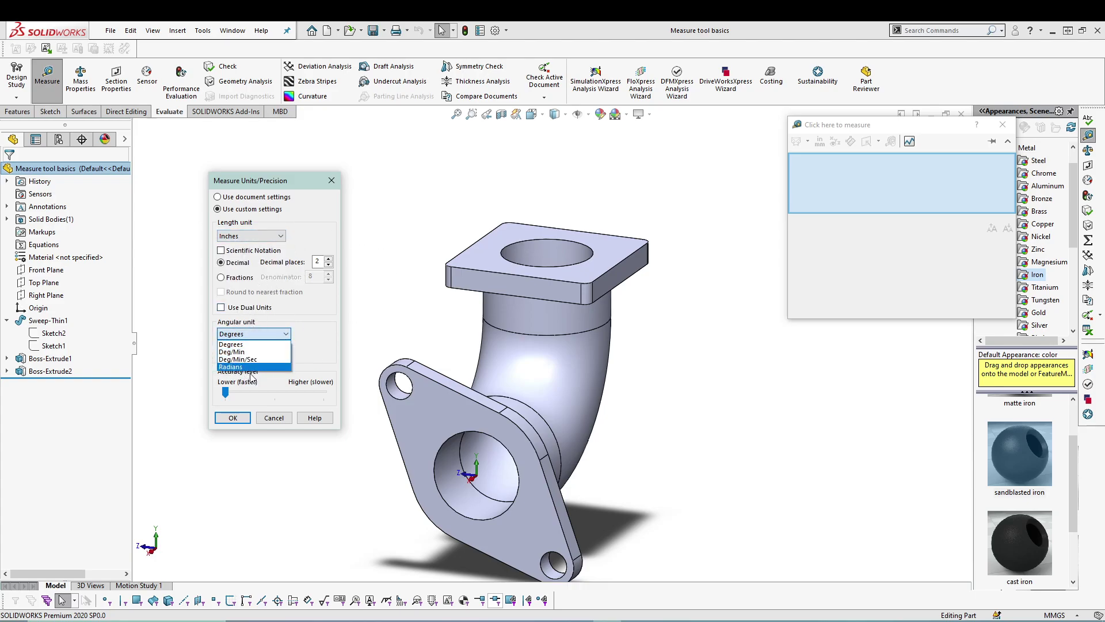
pyautogui.click(242, 368)
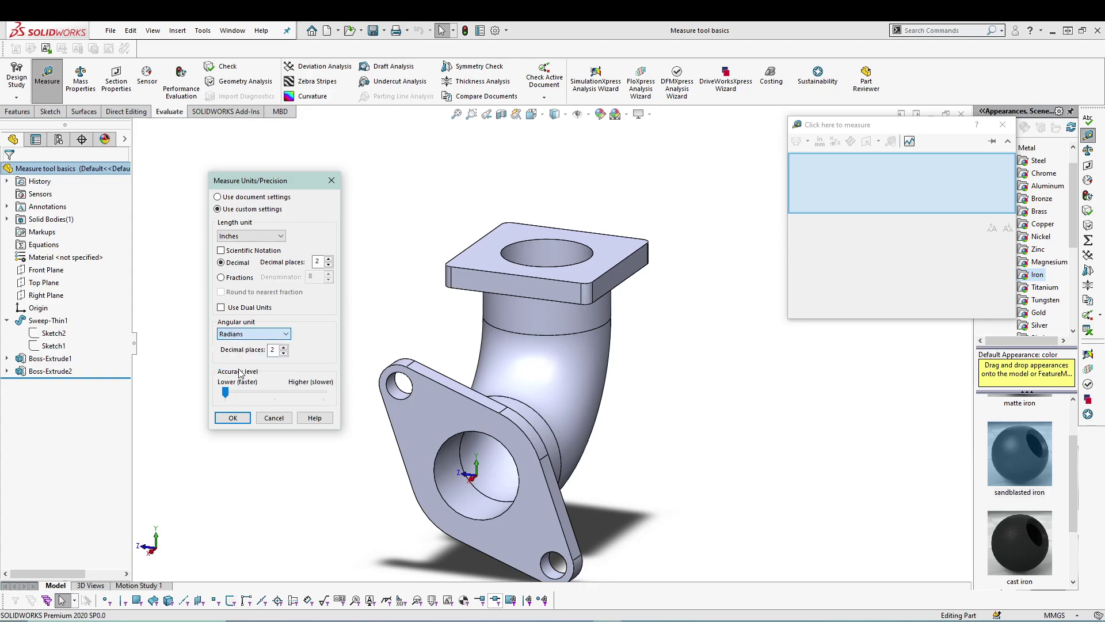
pyautogui.click(233, 417)
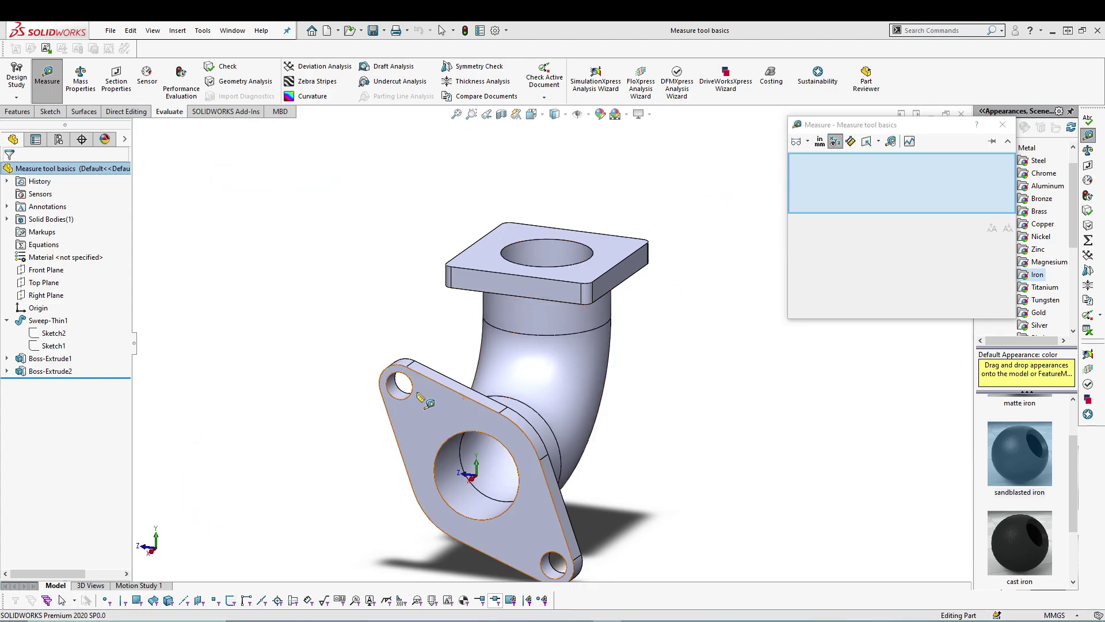
pyautogui.click(413, 393)
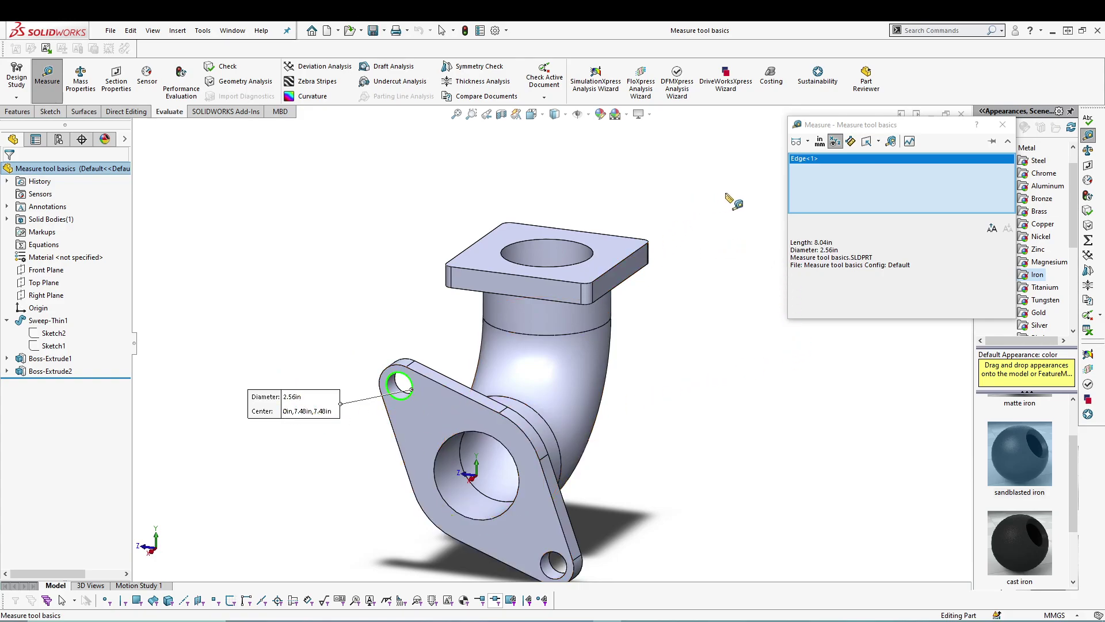
pyautogui.click(741, 180)
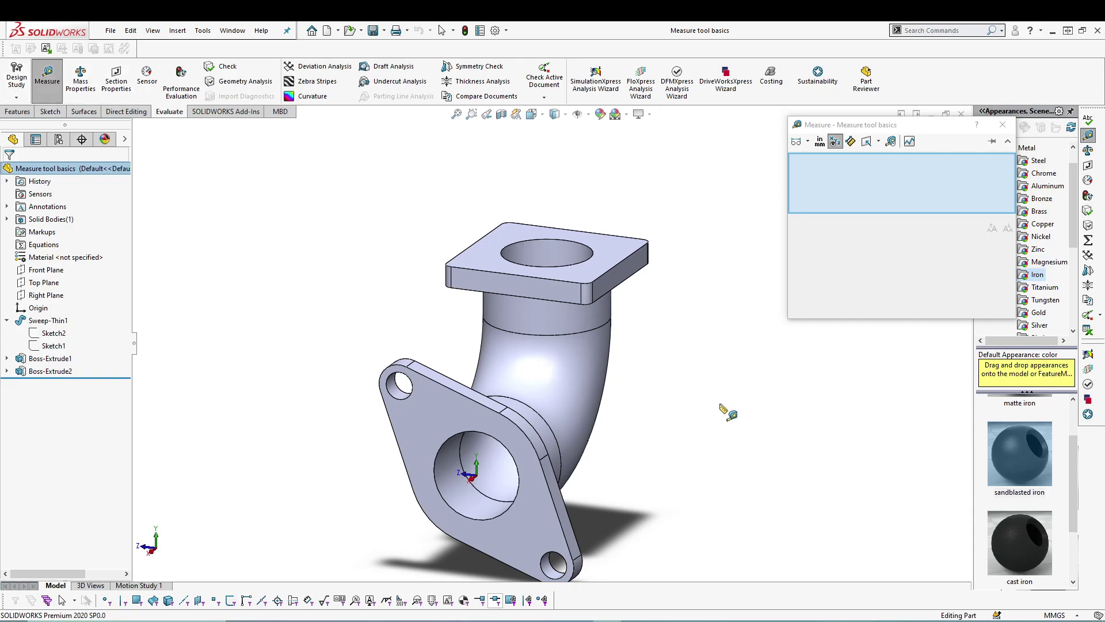
# Step: Review the measurement history and check the Projected On options without changing them
pyautogui.click(891, 141)
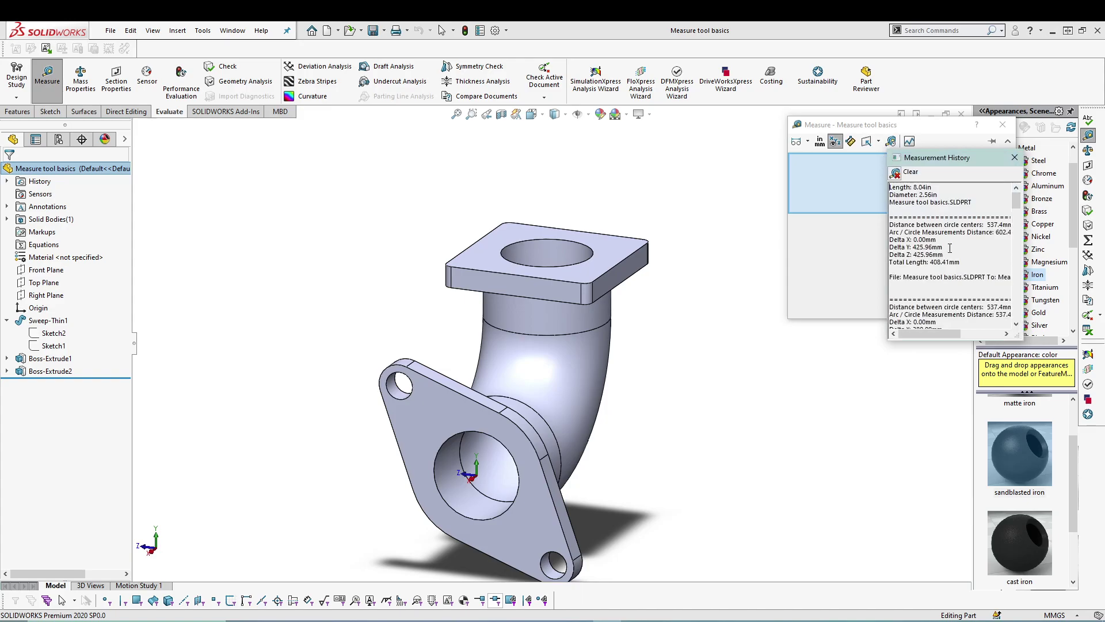
pyautogui.scroll(-10, 984, 252)
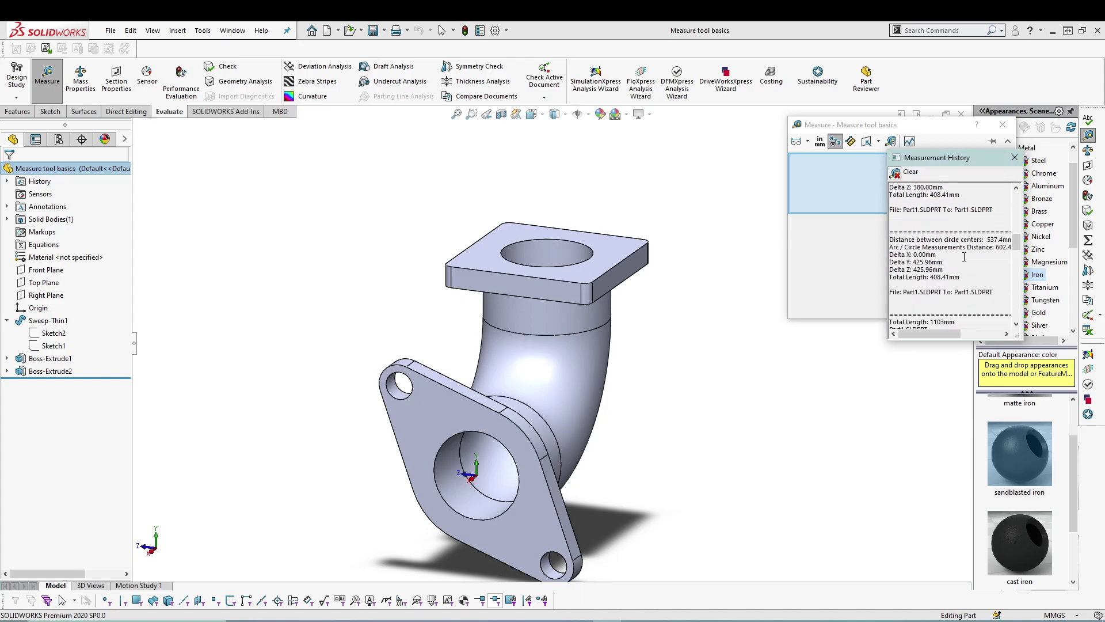
pyautogui.scroll(-5, 965, 256)
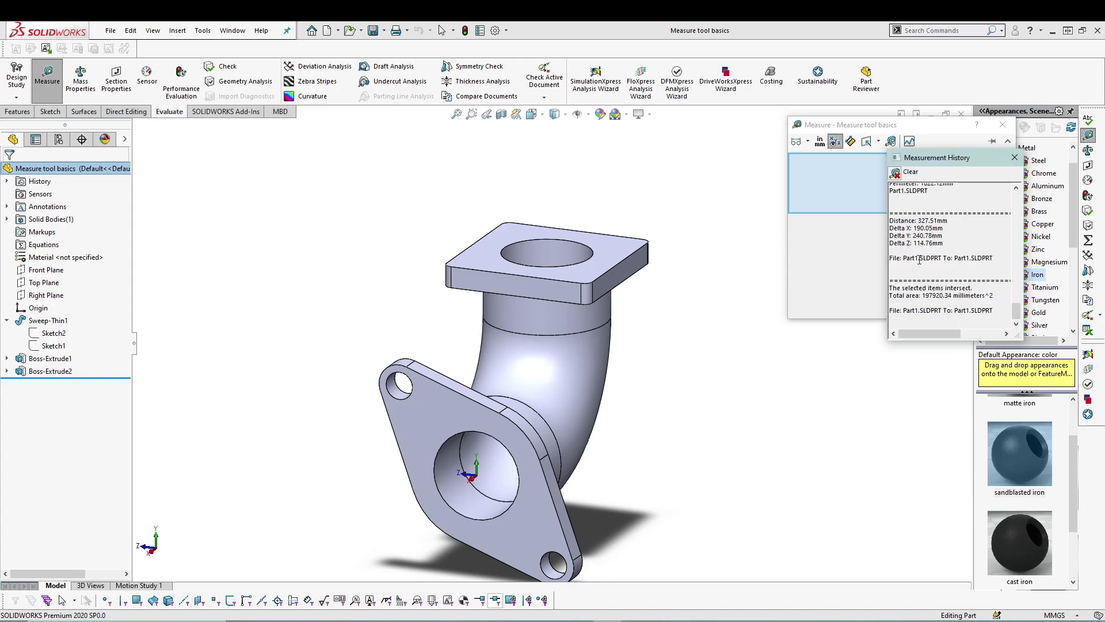
pyautogui.click(1015, 157)
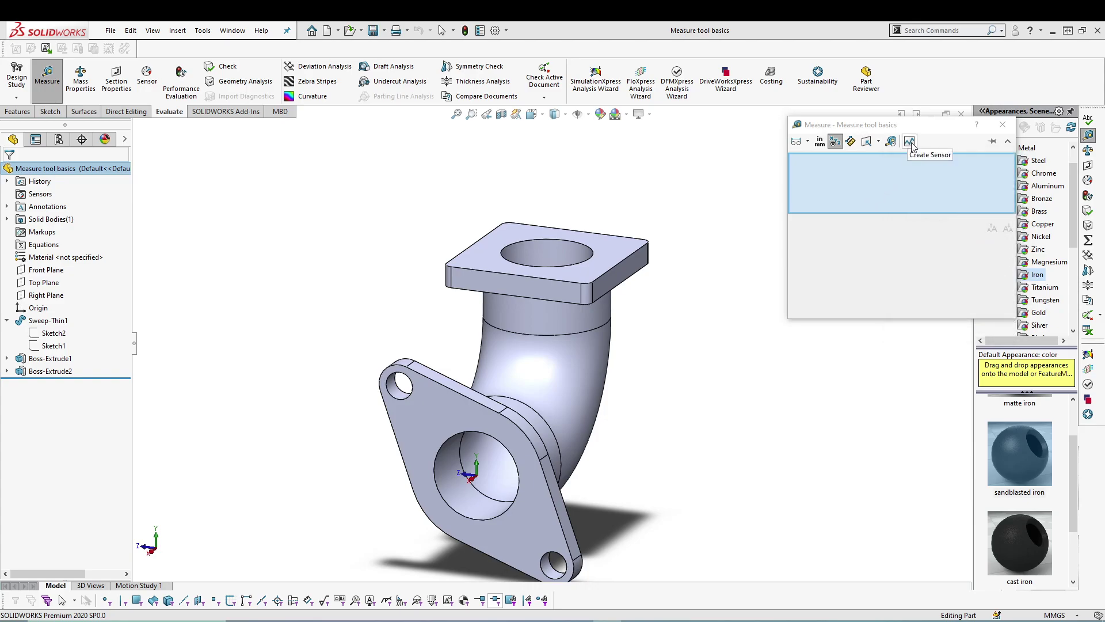
pyautogui.click(868, 144)
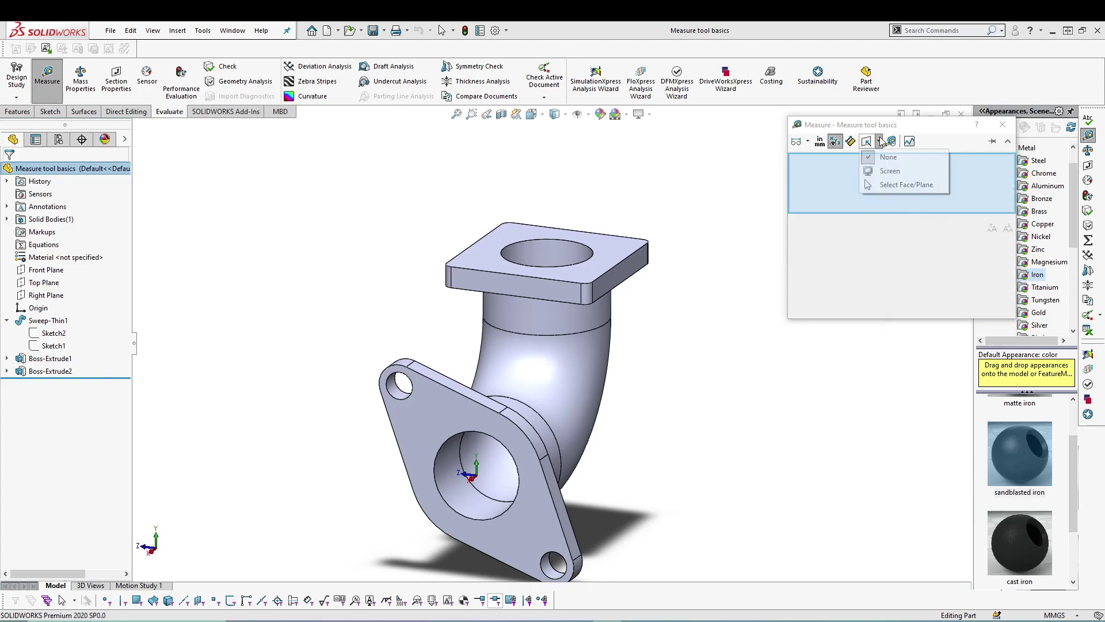
pyautogui.click(821, 176)
# Step: Close the Measure tool and view the elbow square-on to its bolt flange
pyautogui.moveTo(703, 451); pyautogui.dragTo(679, 437, button='middle')
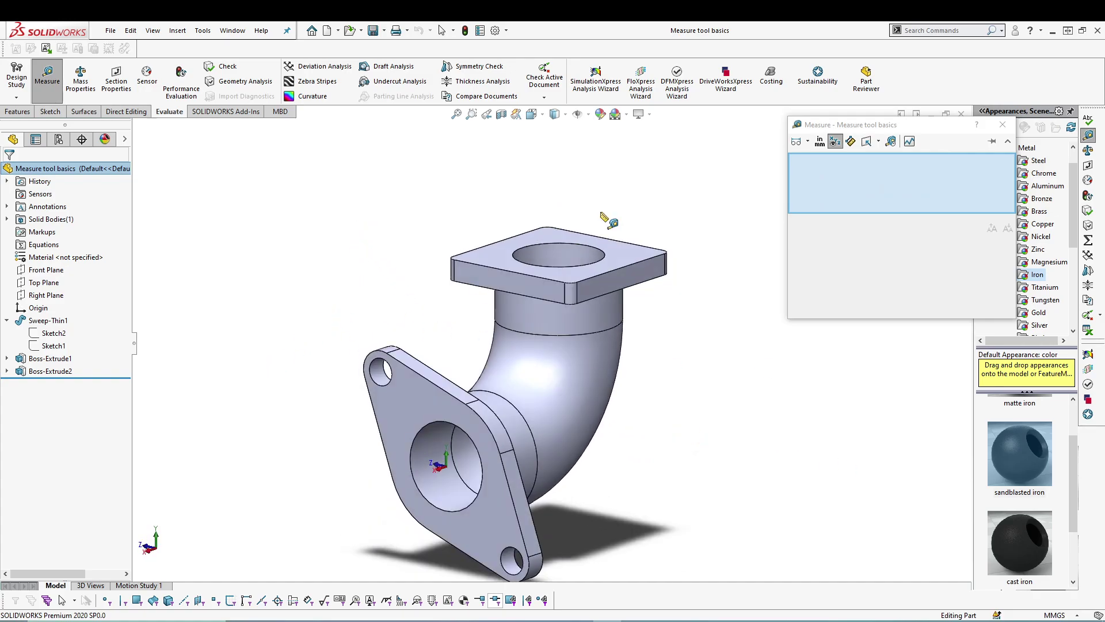
pyautogui.click(1003, 125)
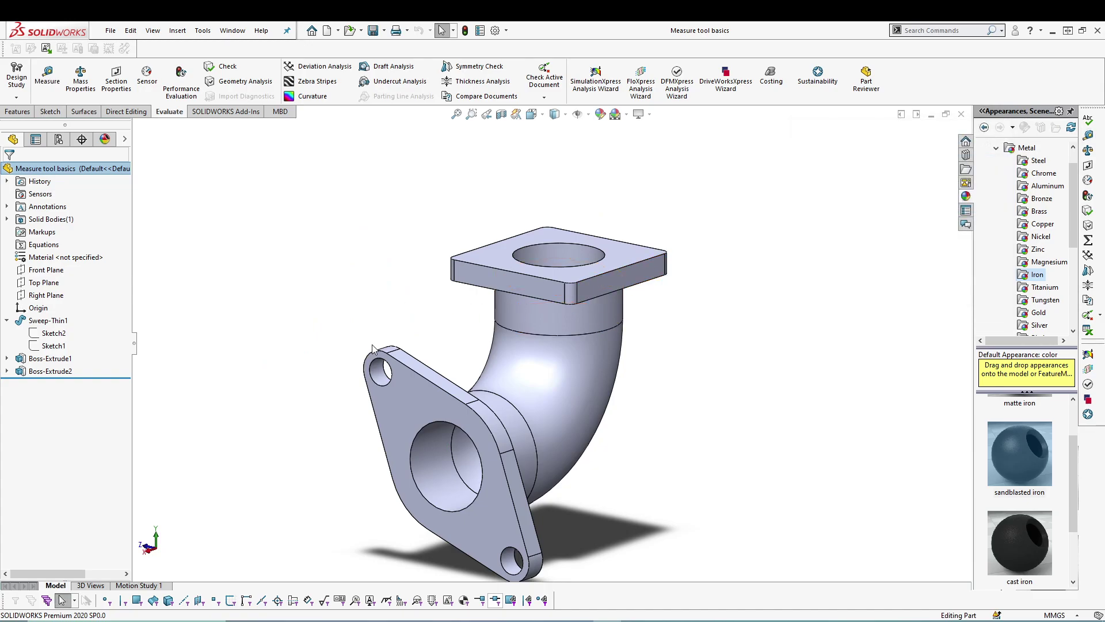
pyautogui.keyDown('ctrl'); pyautogui.moveTo(373, 348); pyautogui.dragTo(417, 253, button='middle'); pyautogui.keyUp('ctrl')
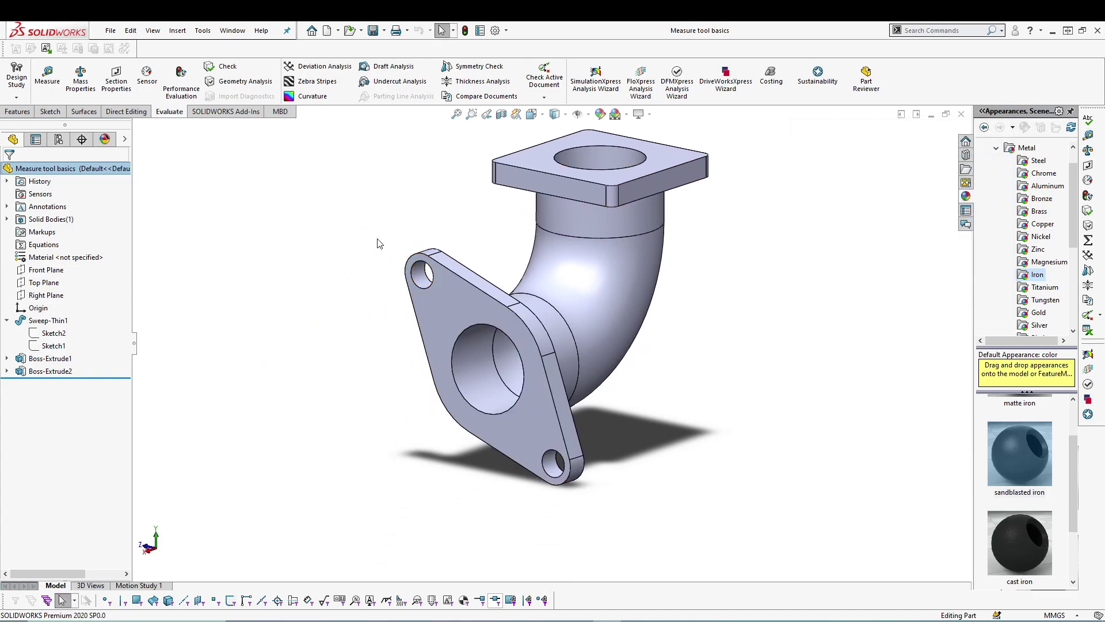
pyautogui.press('space')
pyautogui.click(510, 317)
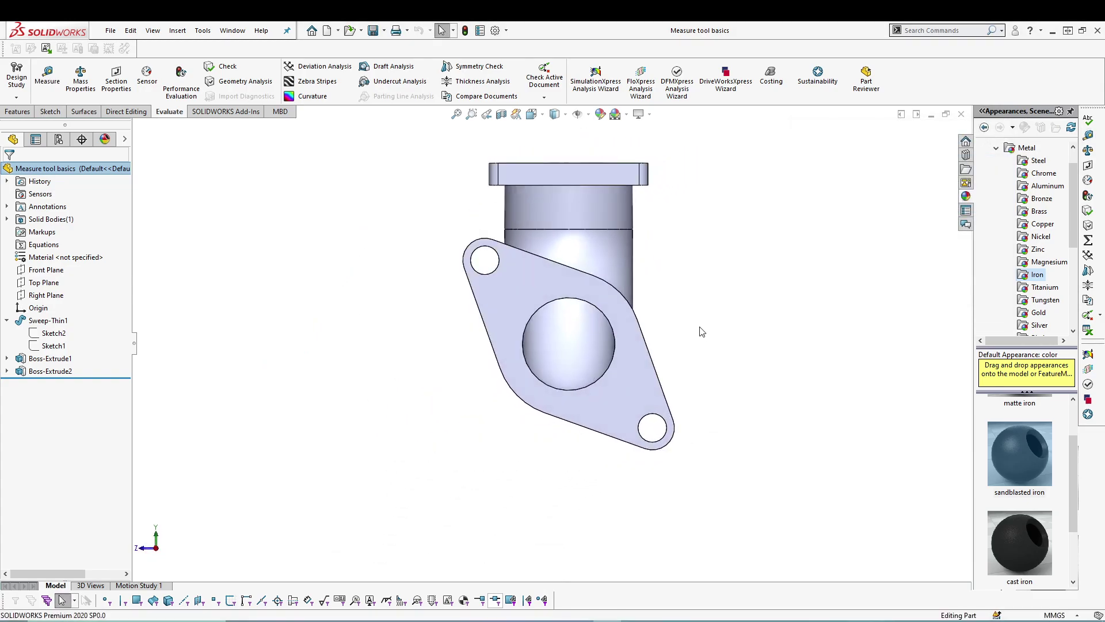